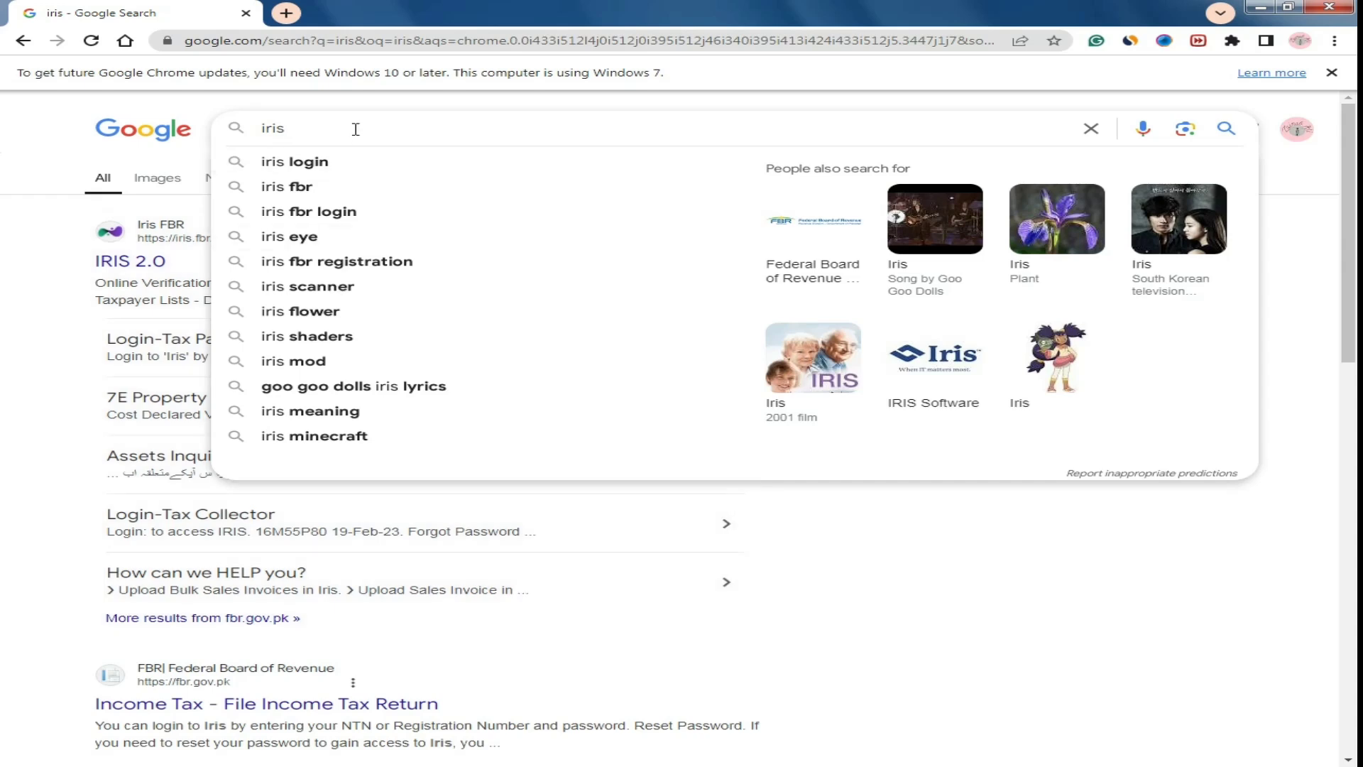
Step: Open the IRIS 2.0 site from the search results, close the password policy notice and start a new registration
click(30, 304)
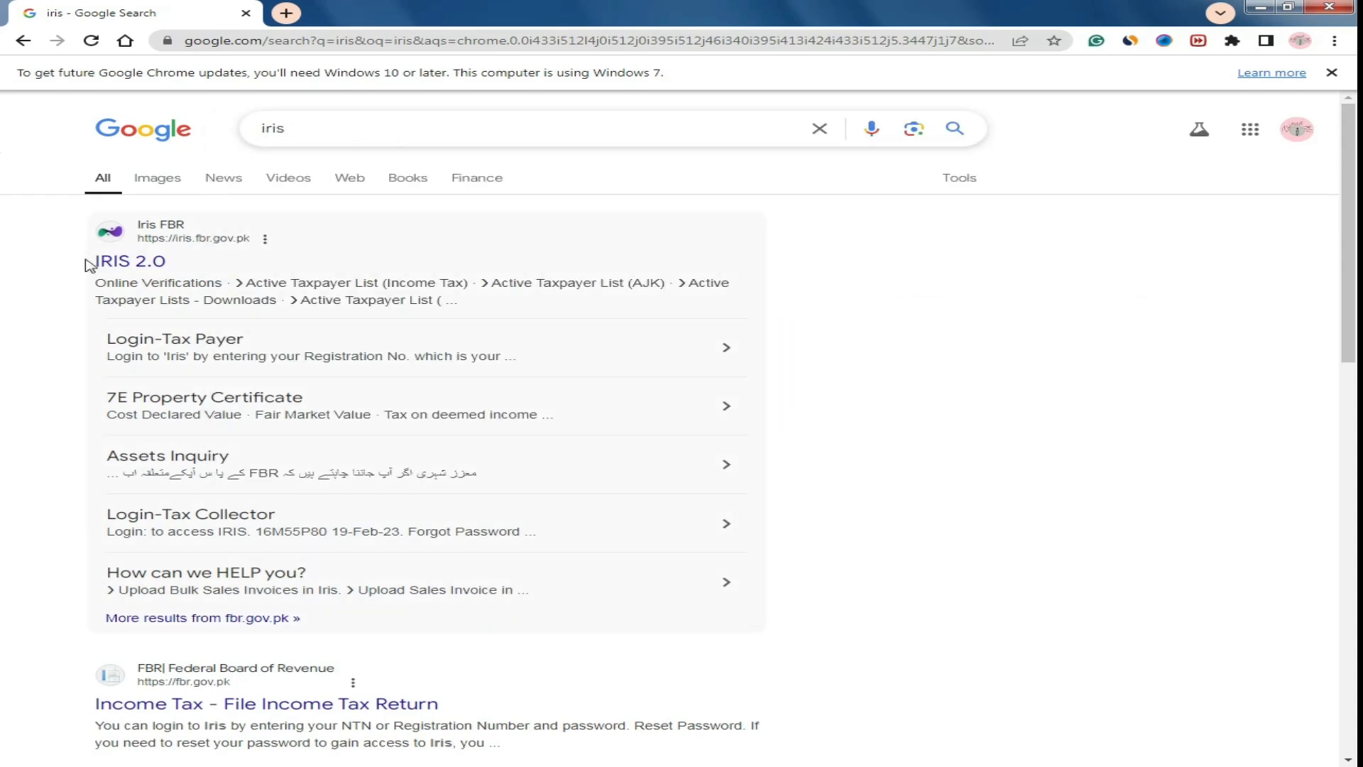
click(182, 235)
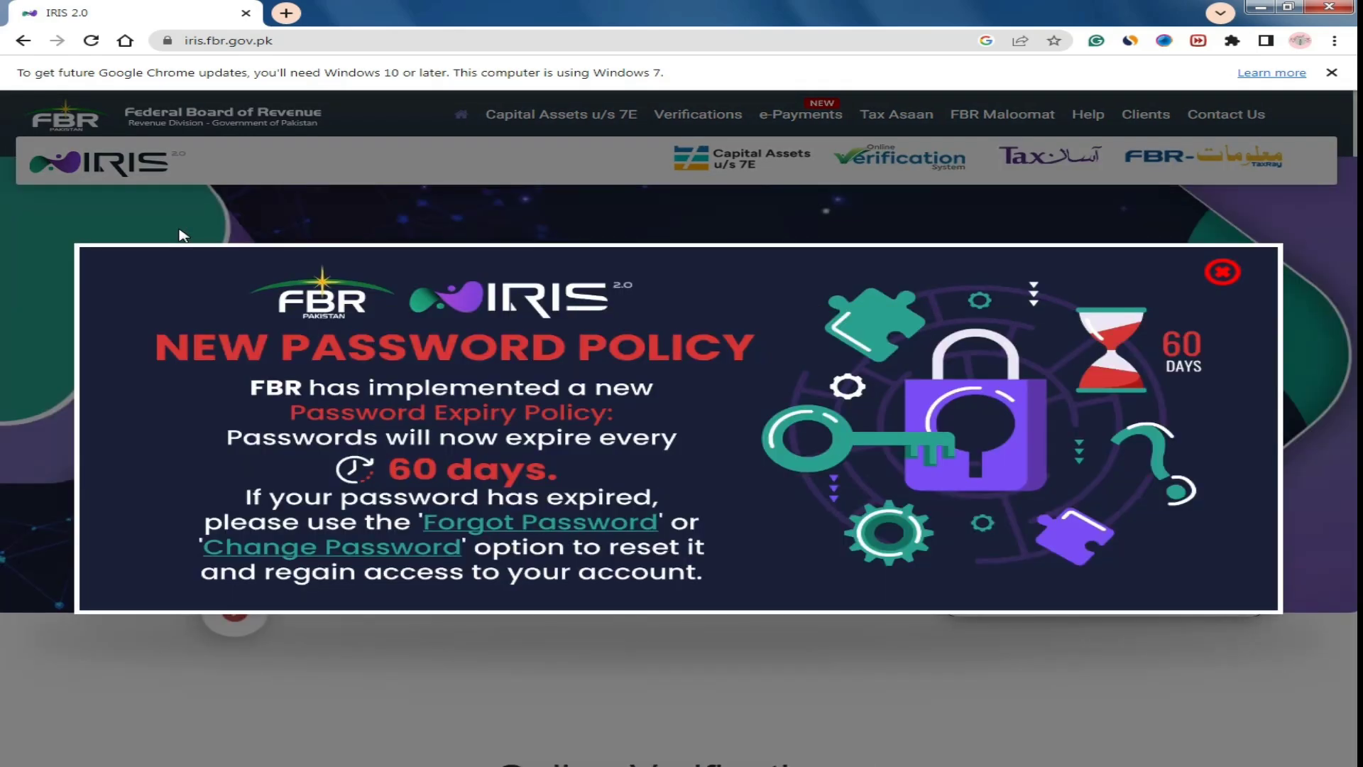
click(1219, 275)
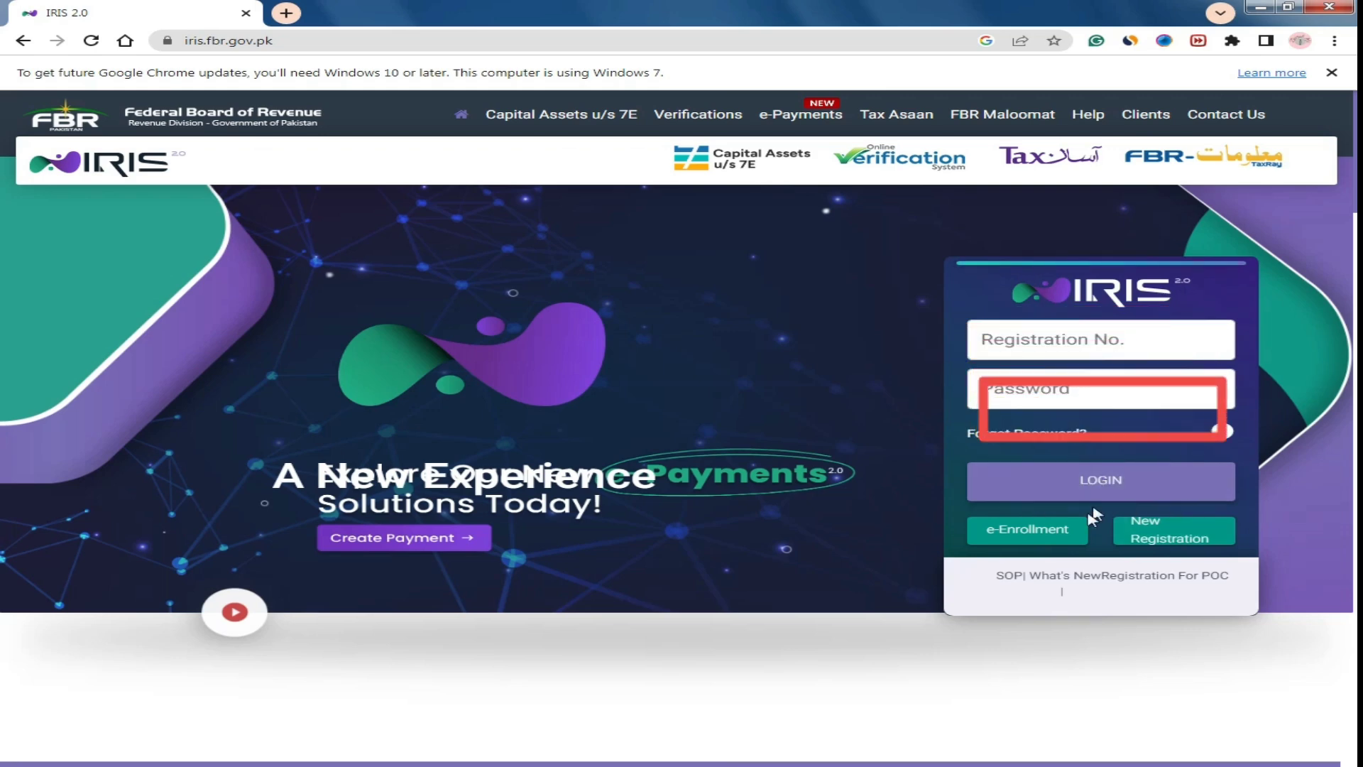
click(1168, 538)
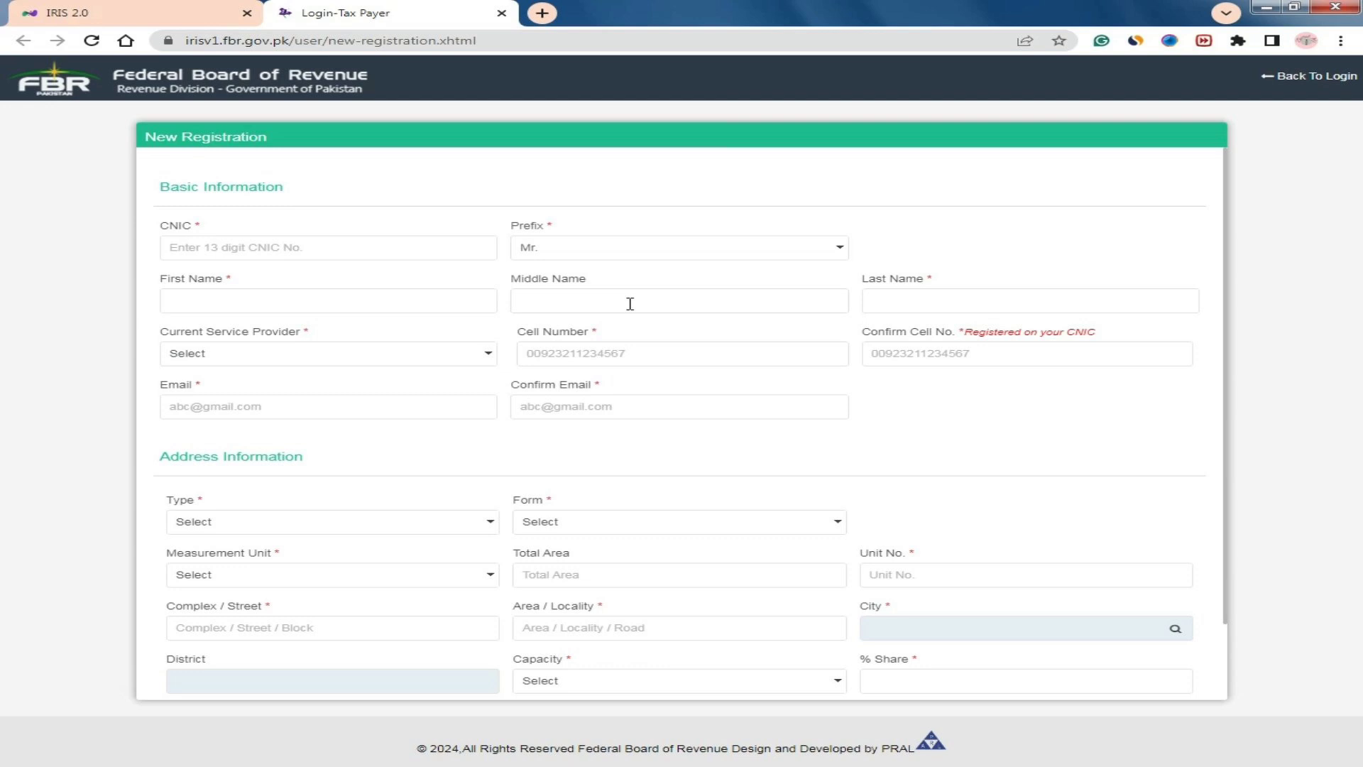
Step: Set the Current Service Provider to Mobilink, dismissing the Windows color scheme prompt
click(277, 353)
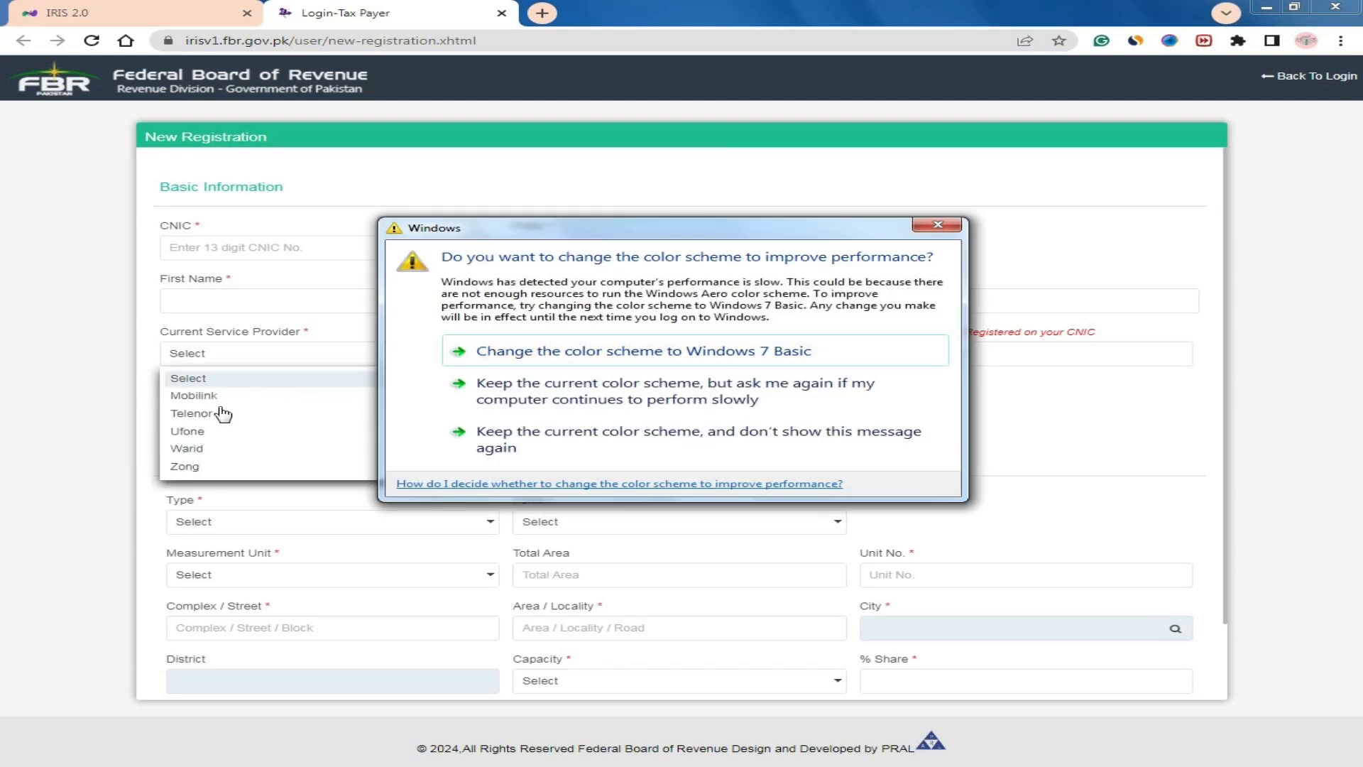
click(938, 224)
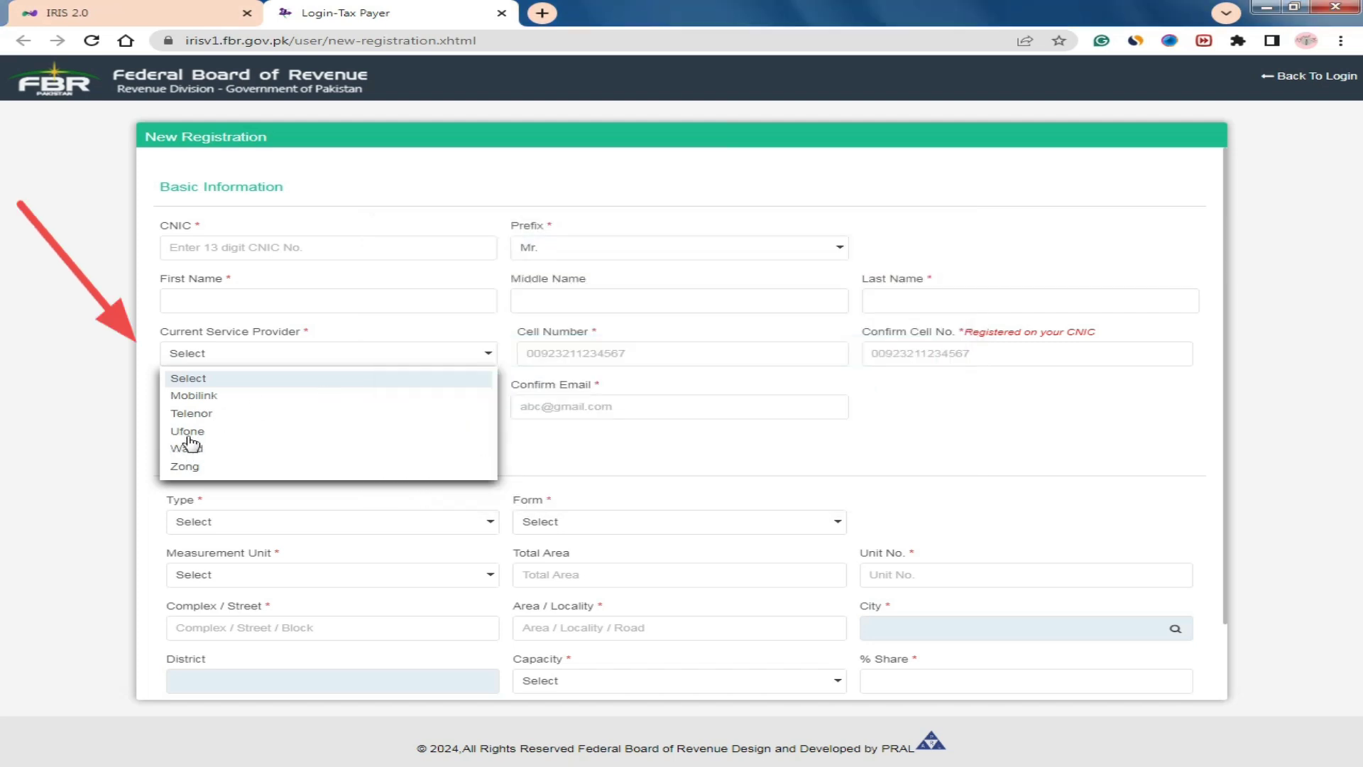
click(206, 393)
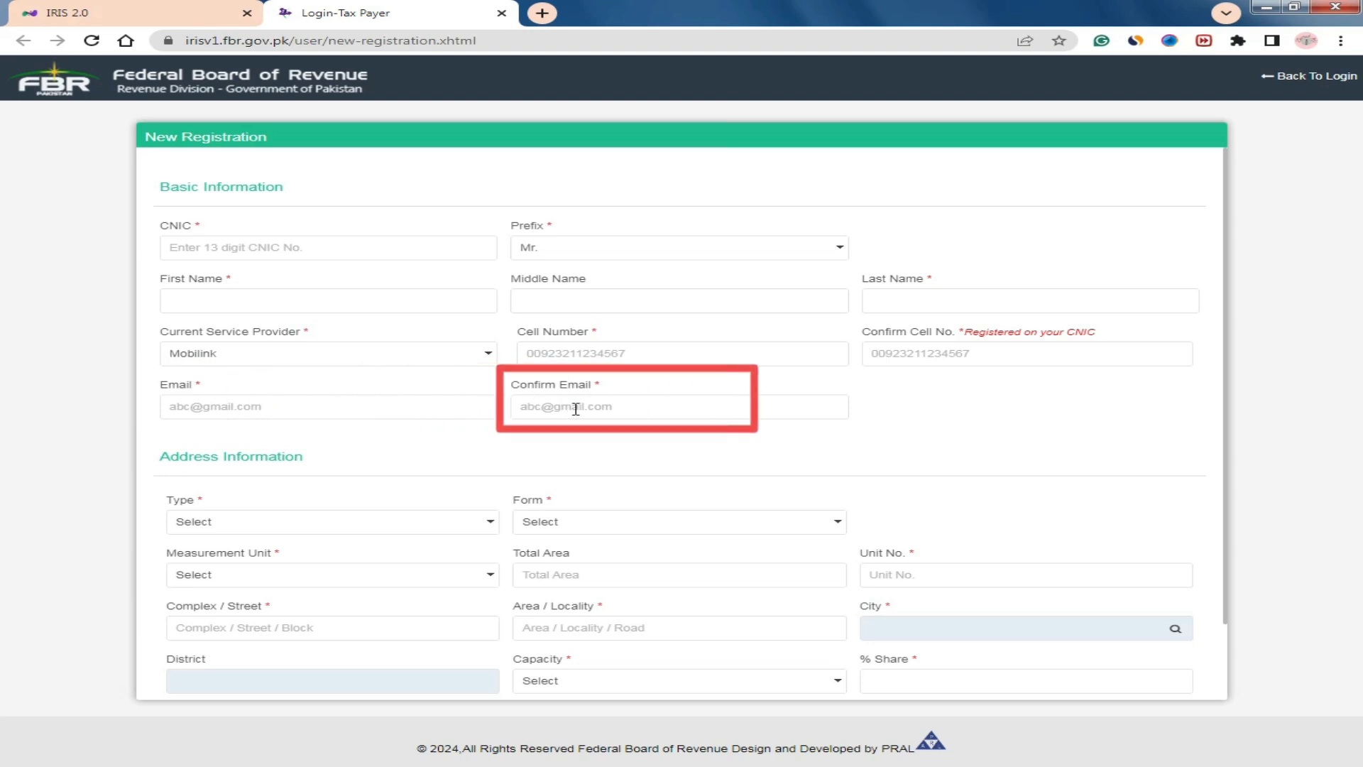
Step: Set the address Type to Residential Property and its Form to House
scroll(462, 466, down, 2)
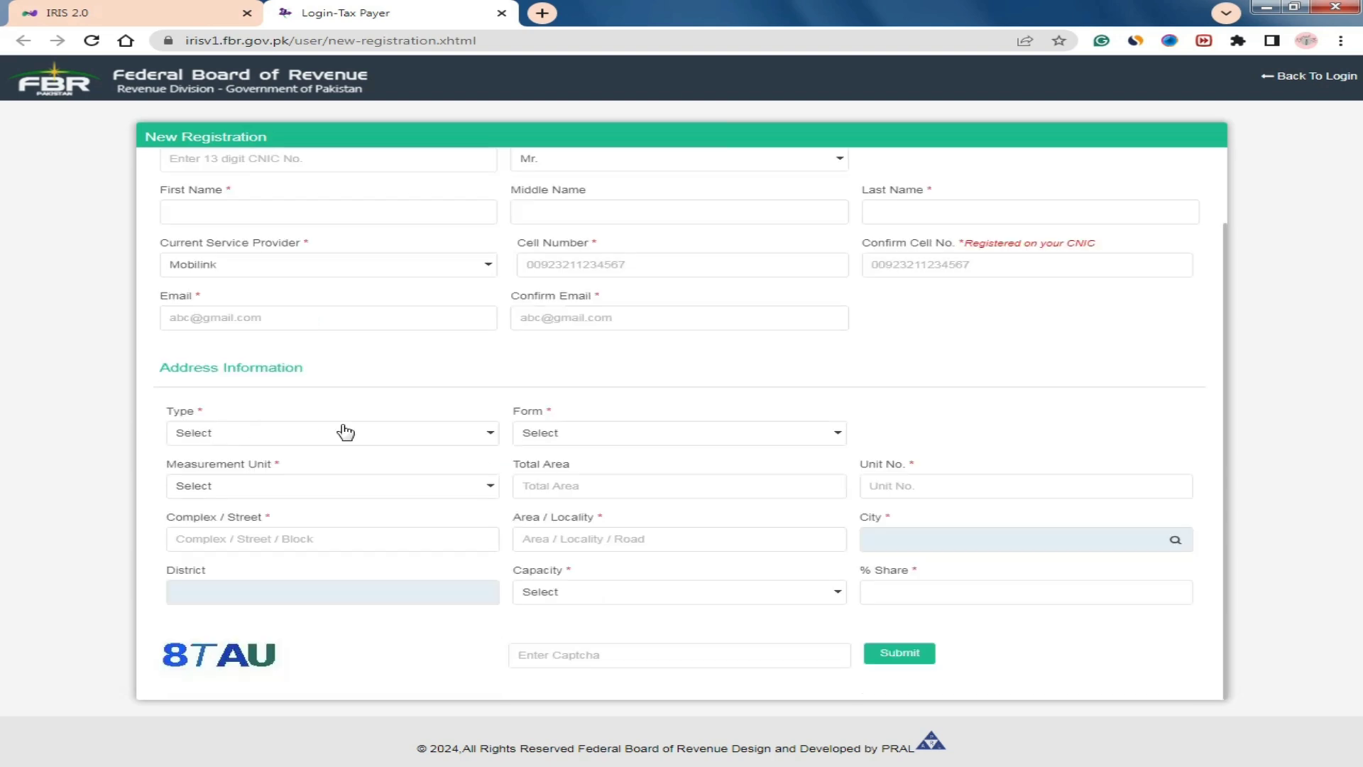
click(473, 434)
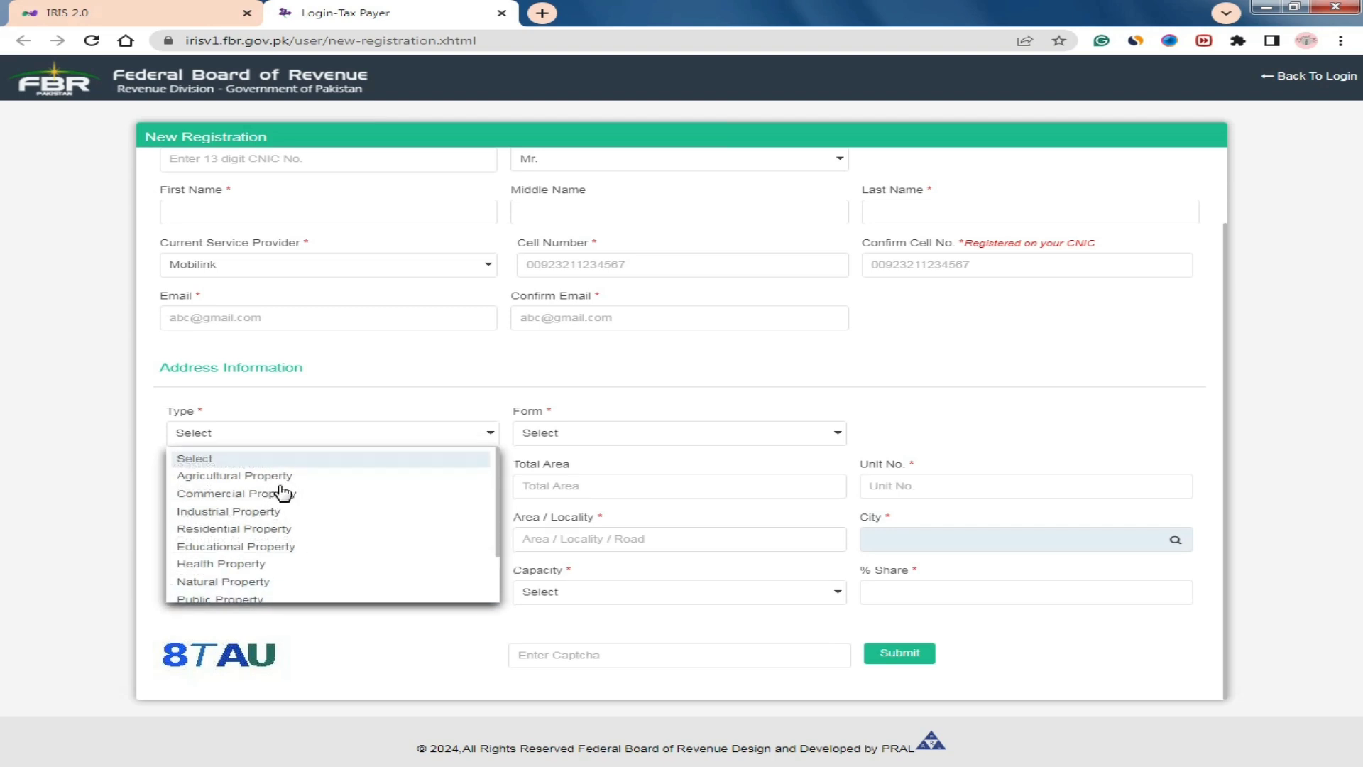
click(274, 530)
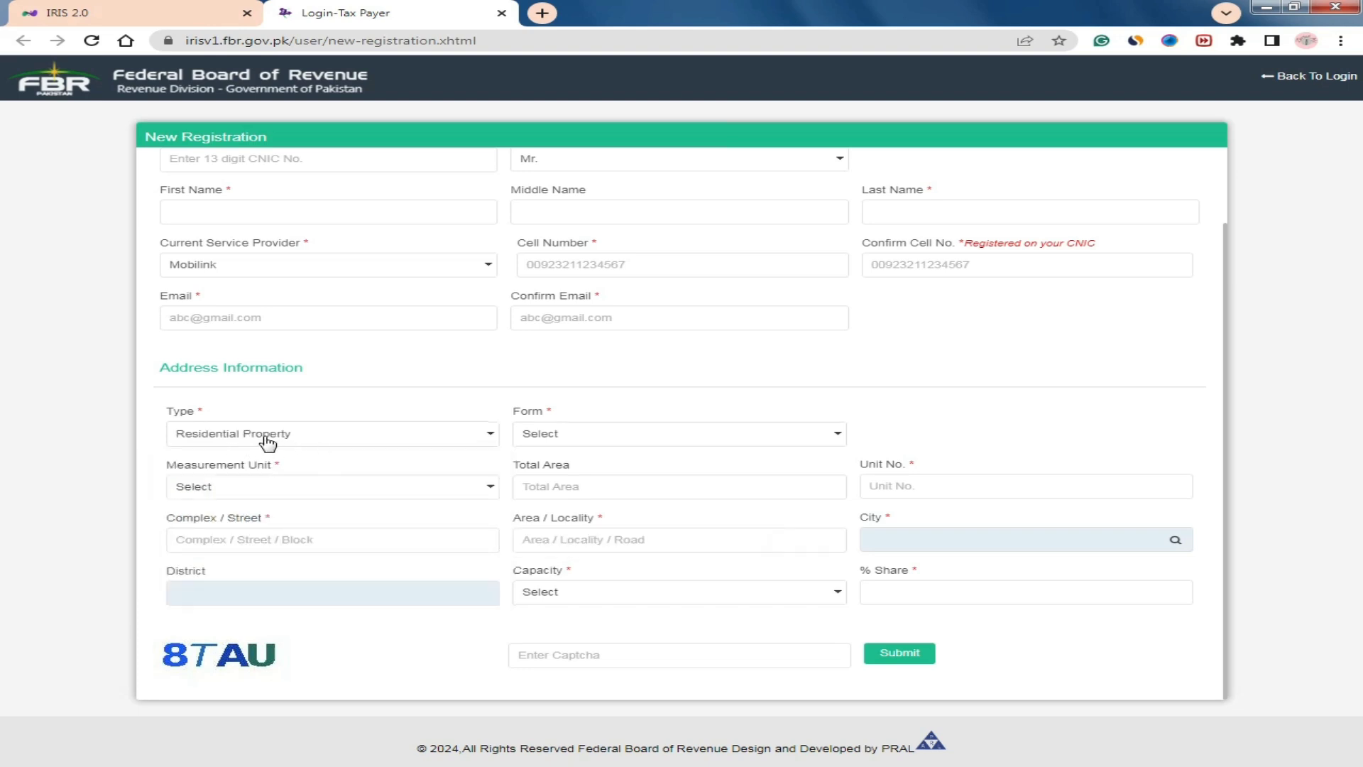
click(788, 441)
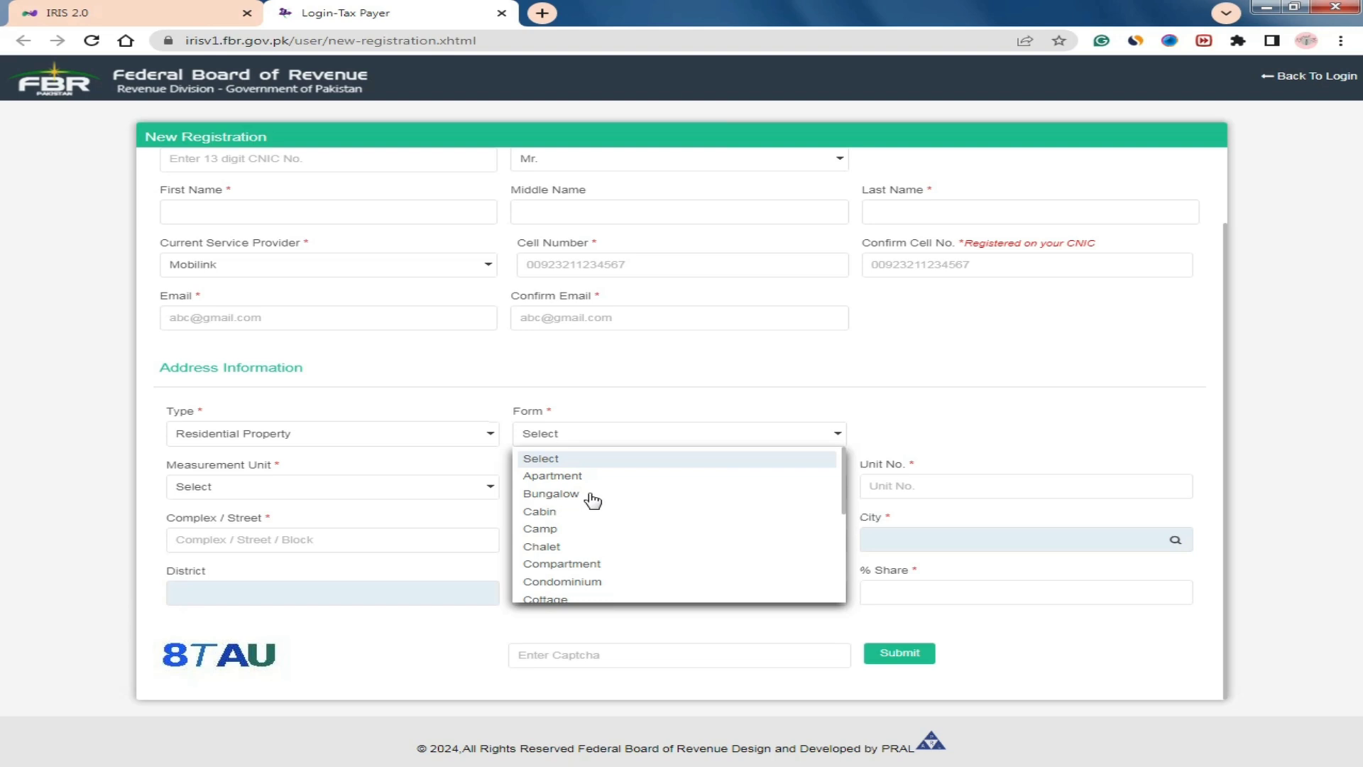
scroll(612, 551, down, 1)
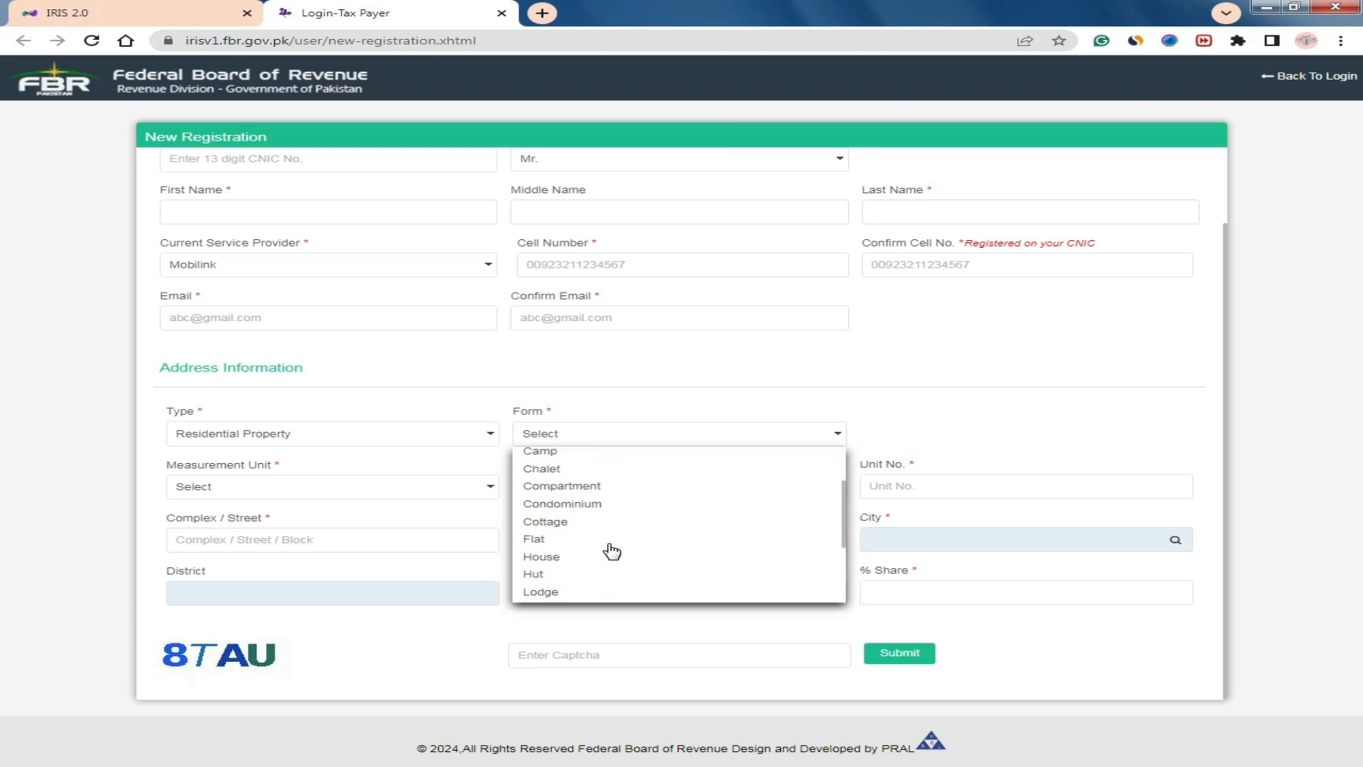
click(546, 560)
click(554, 557)
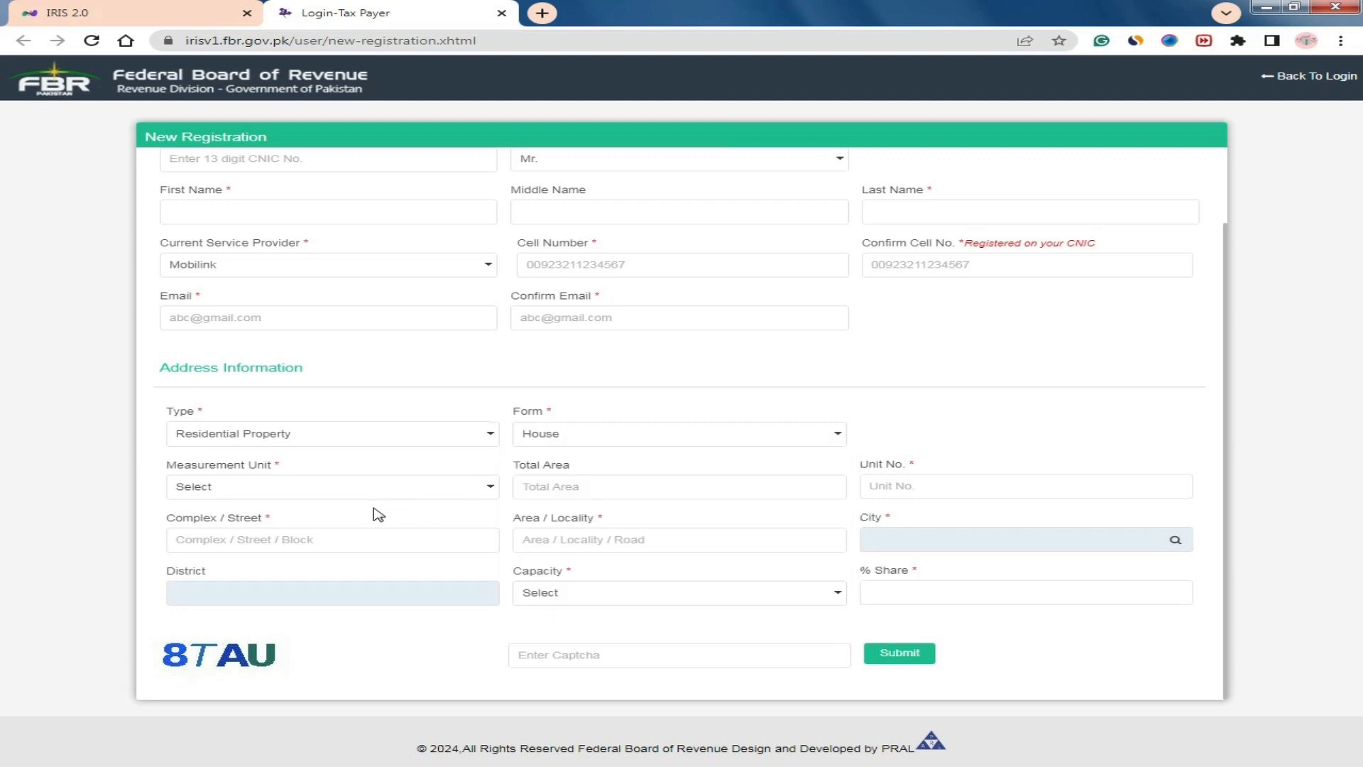
Step: Set the Measurement Unit to Marla and go through the Total Area and Unit No. fields, leaving them blank
click(451, 491)
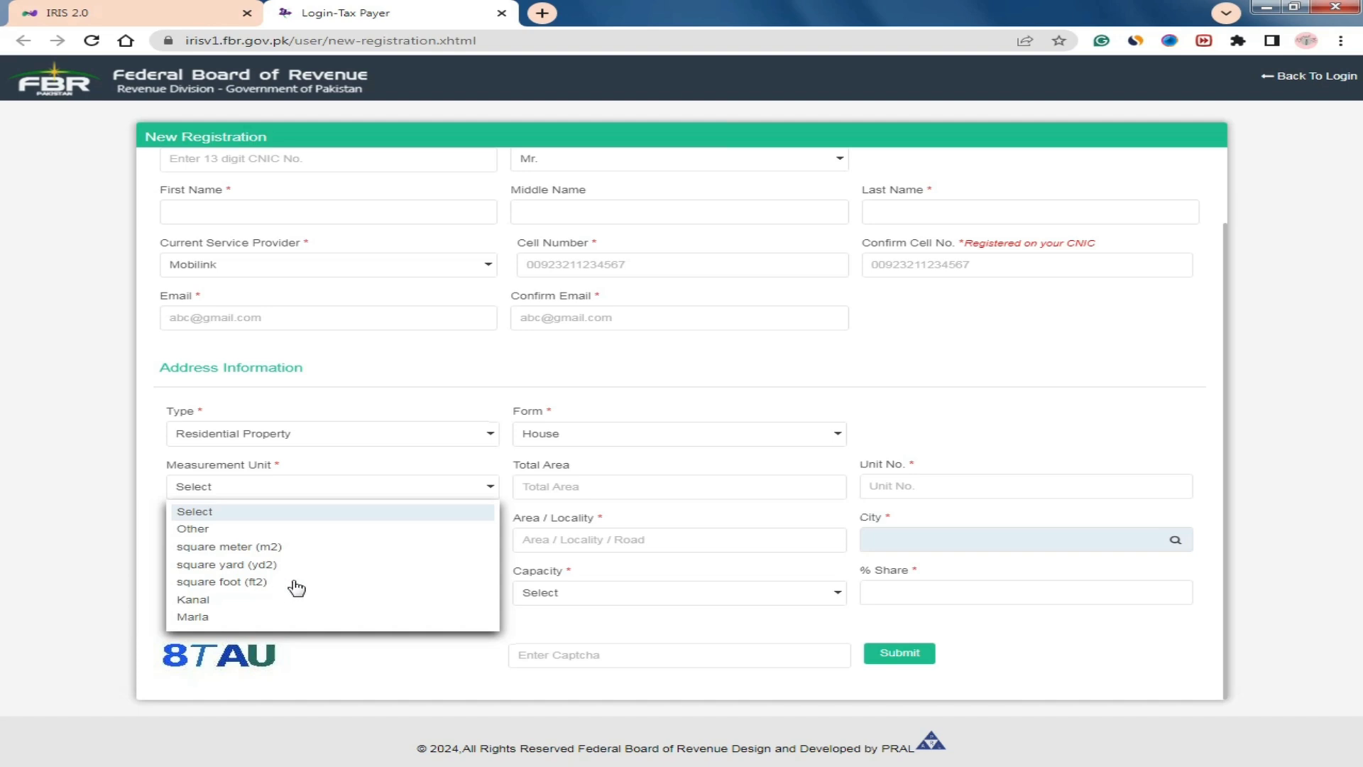
click(213, 617)
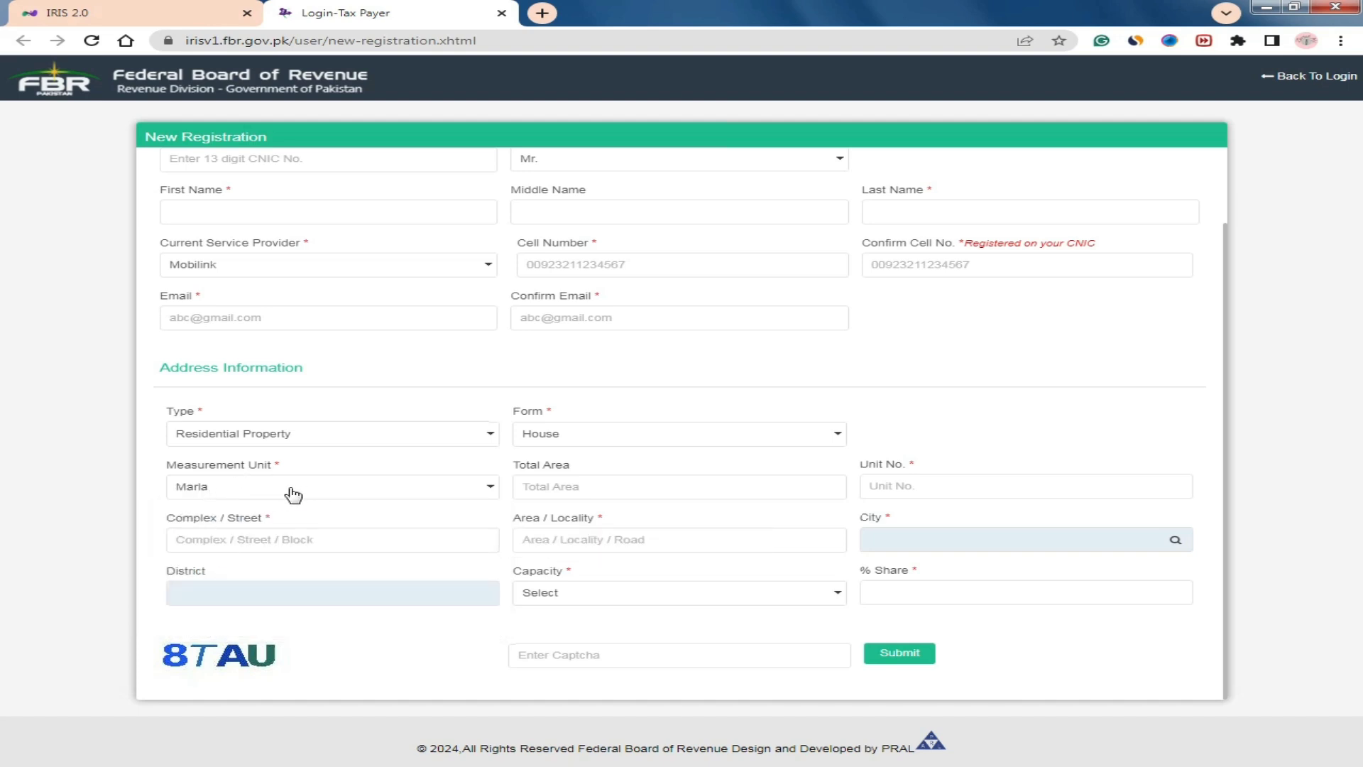
click(563, 494)
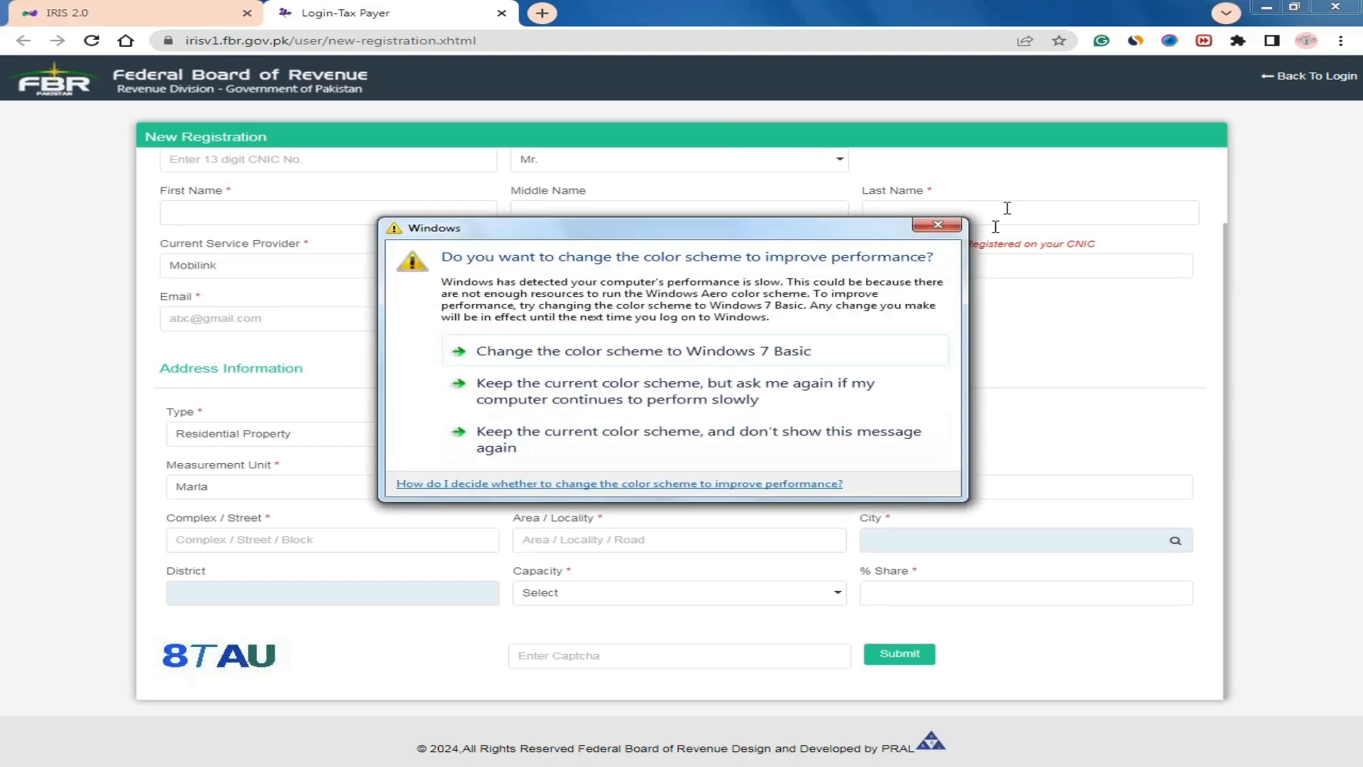
click(918, 353)
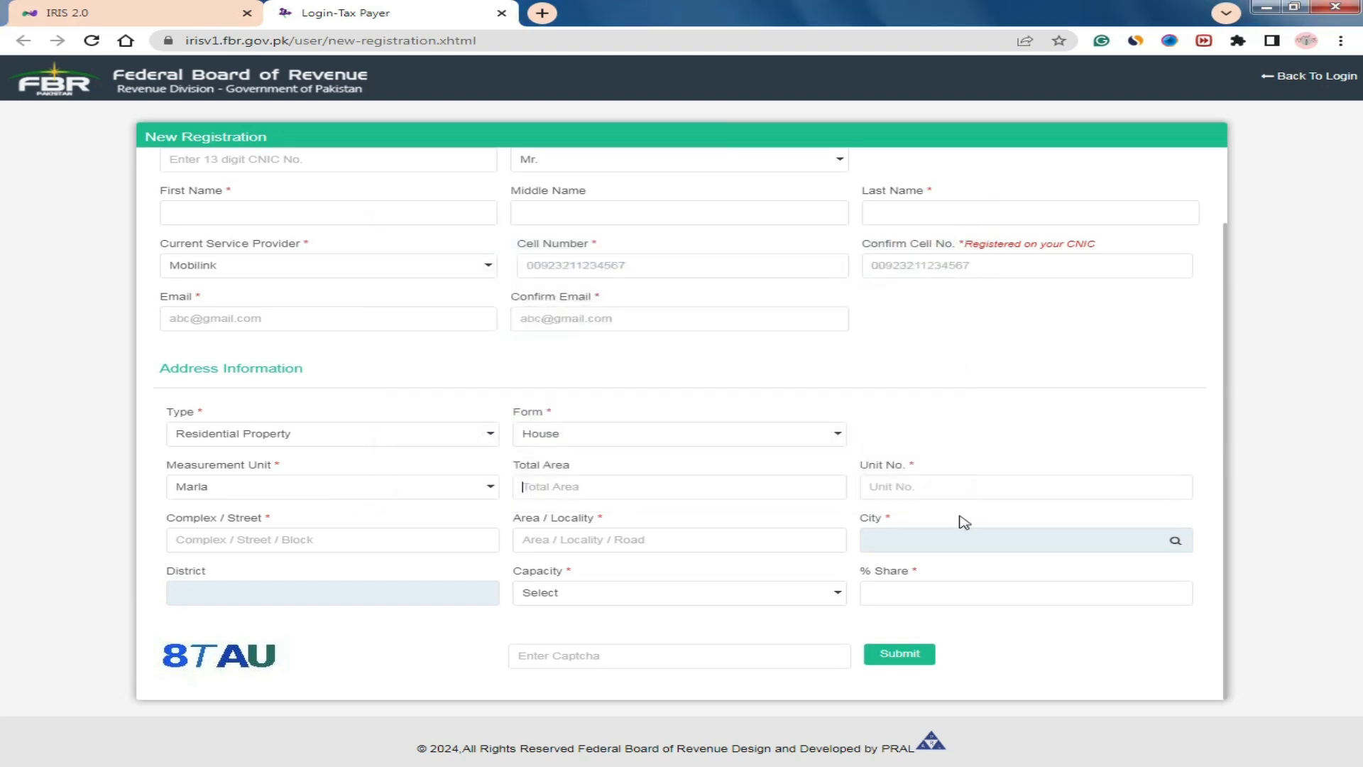
click(928, 485)
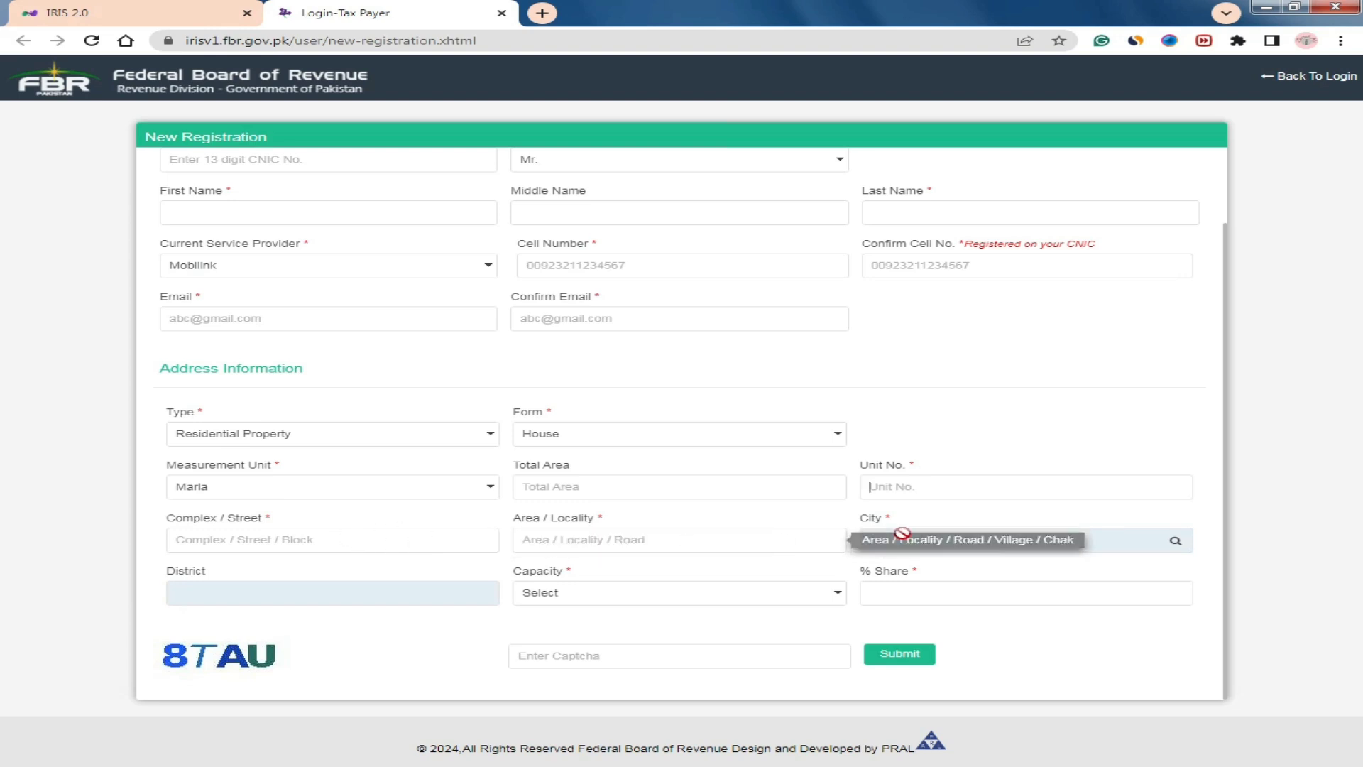
Step: Open and close the City search, and set the Capacity to Owner
click(1176, 542)
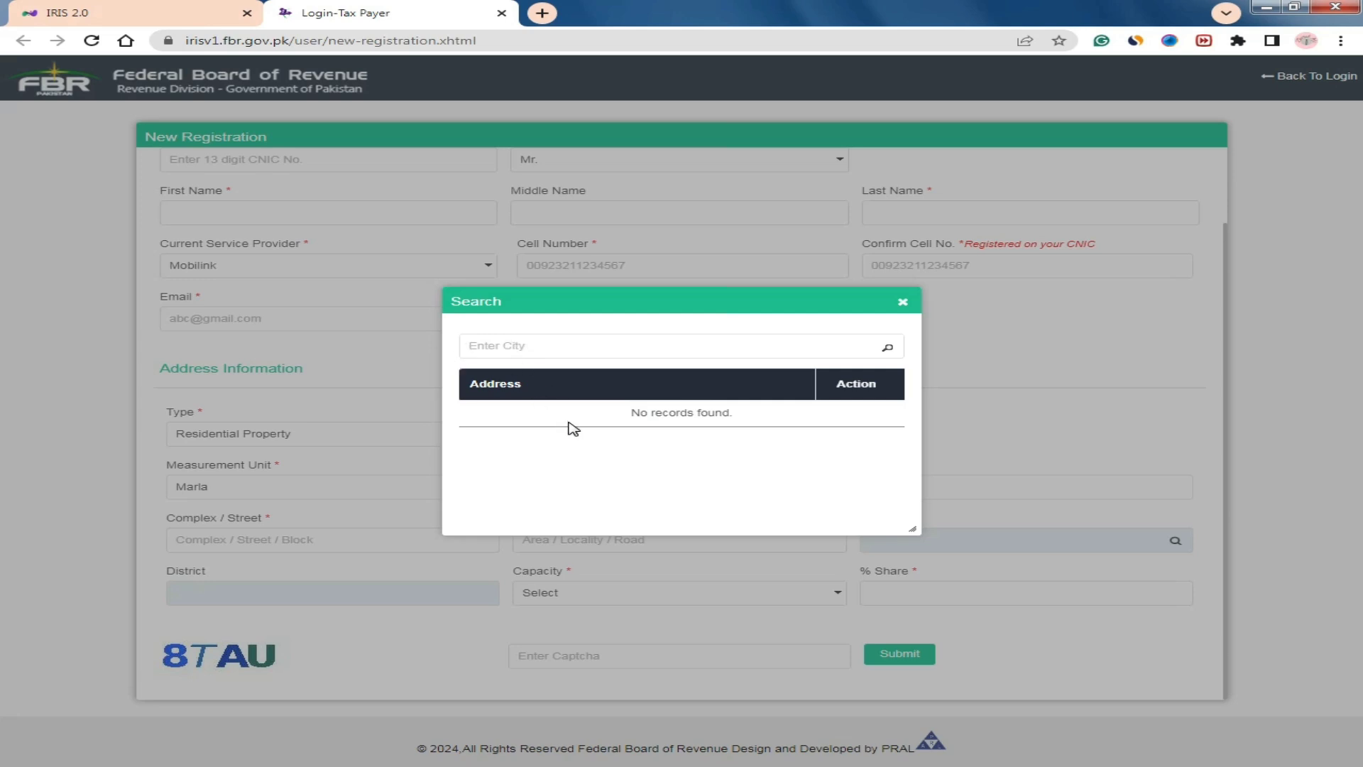
click(902, 303)
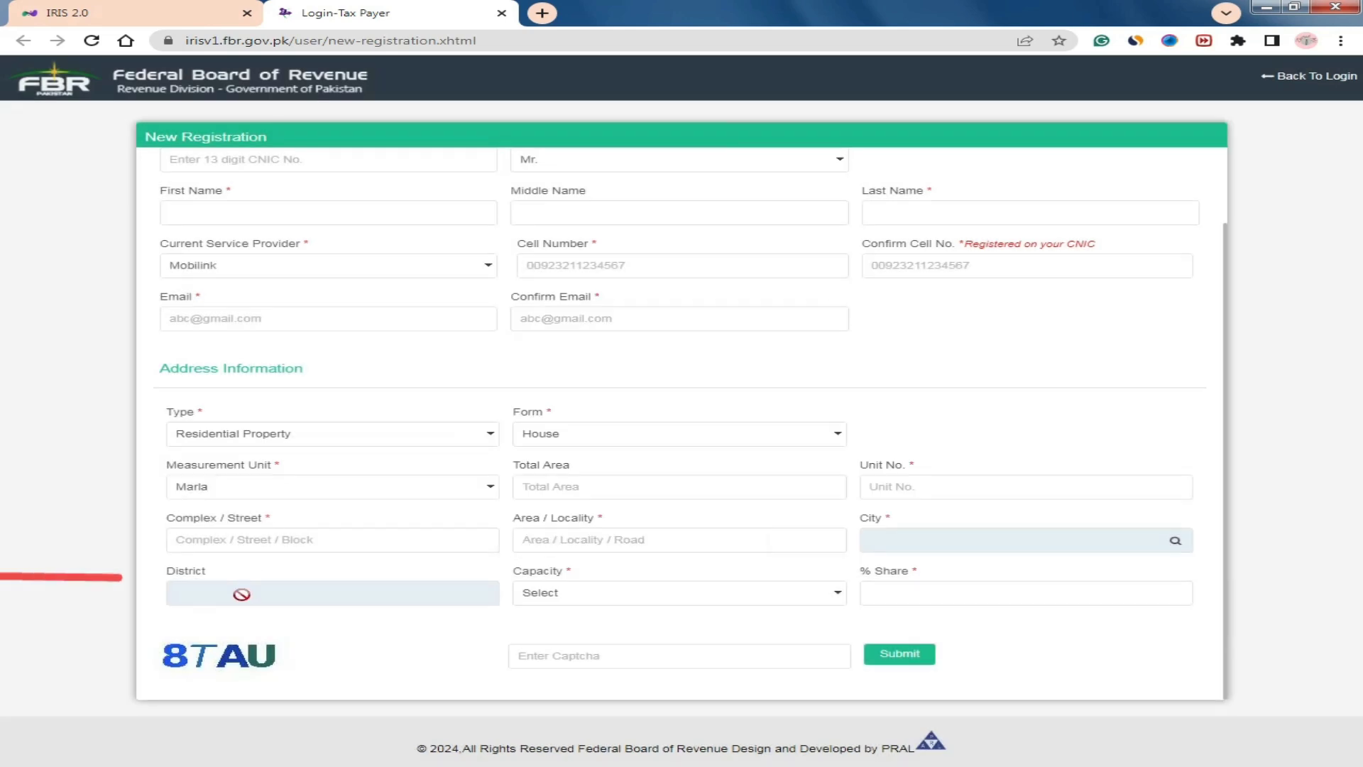
click(609, 592)
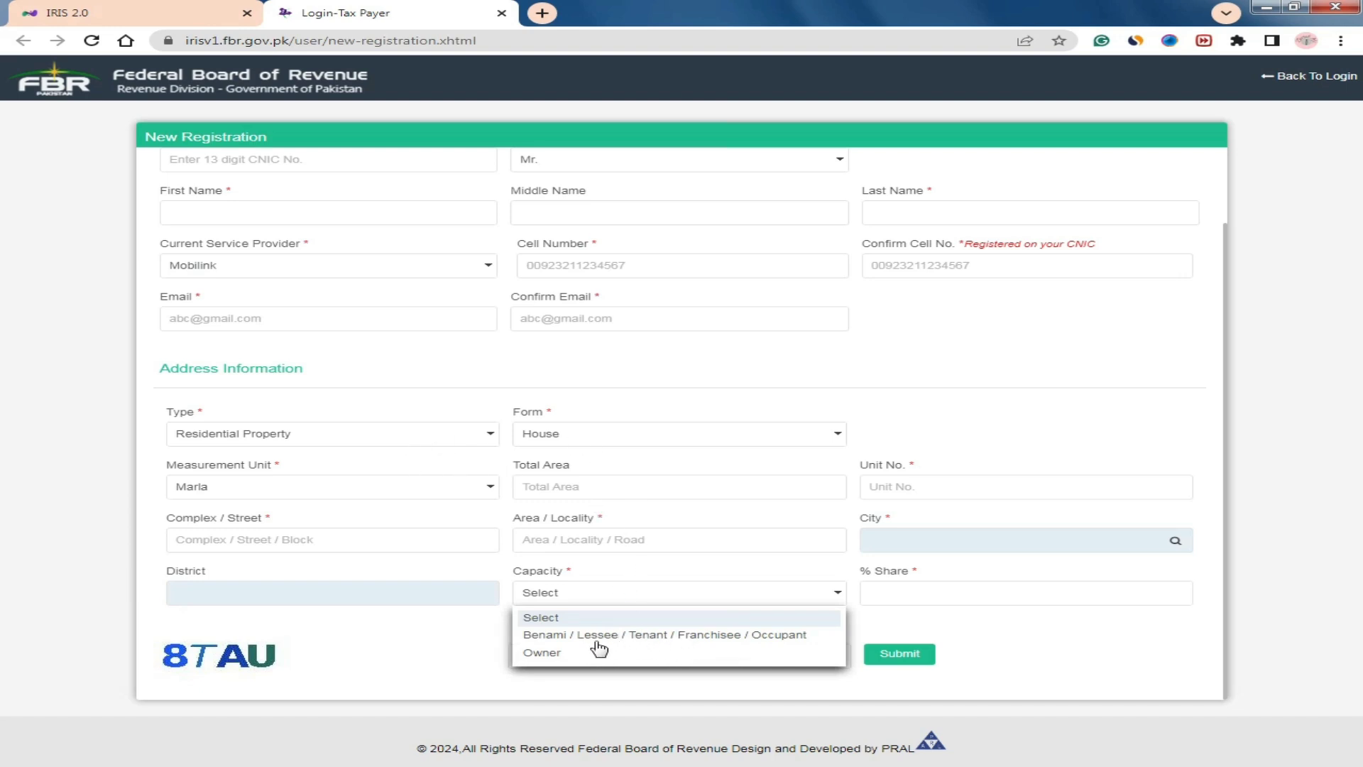
click(547, 653)
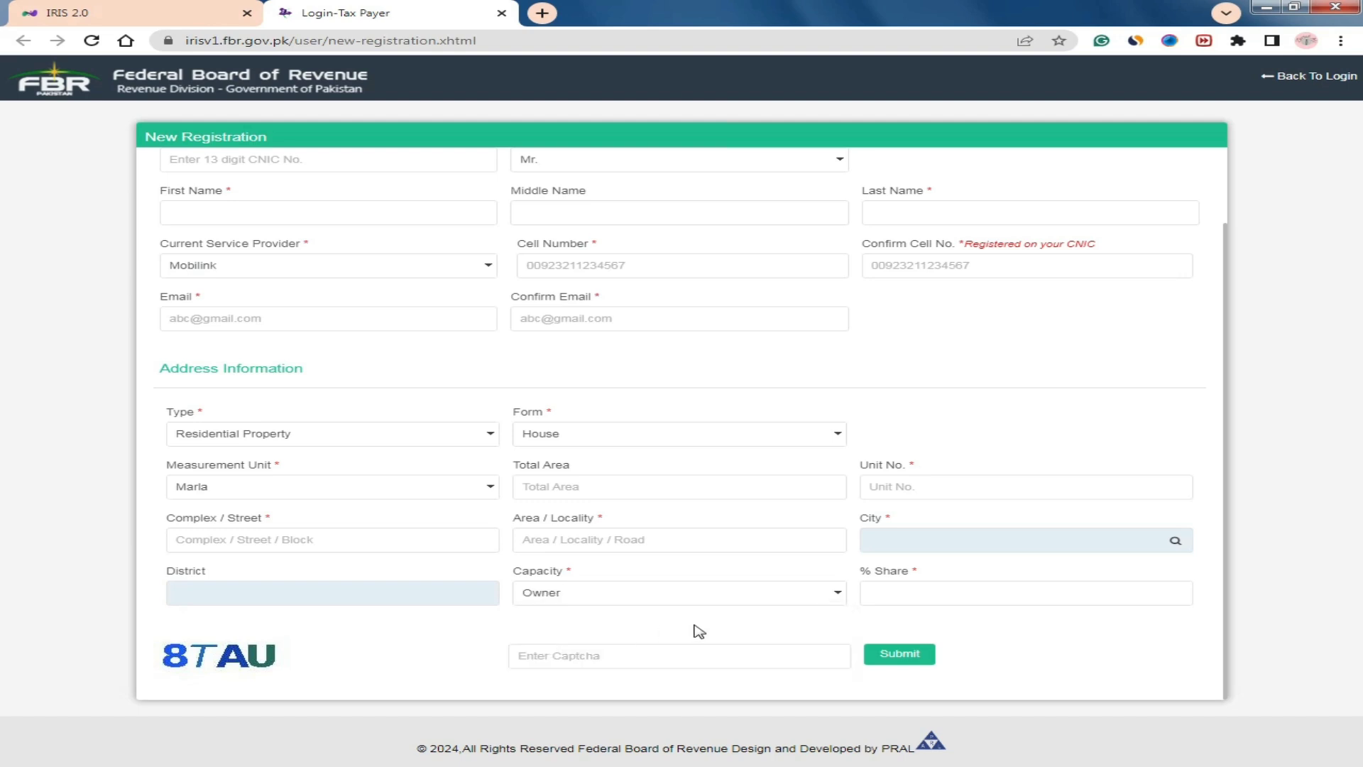
click(898, 594)
key(Tab)
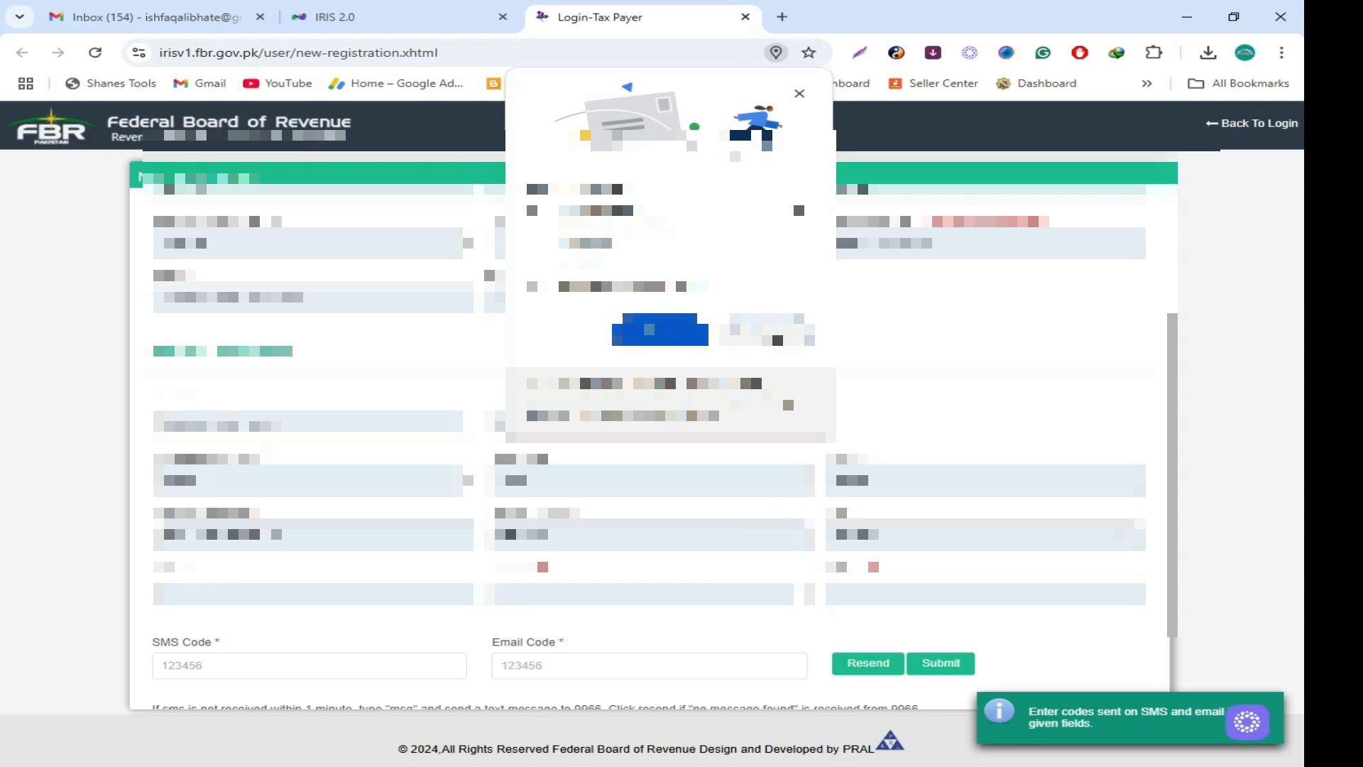
Step: Dismiss the browser's save prompt, switch to Gmail, refresh the inbox and open the newest FBR e-mail
click(775, 338)
scroll(750, 572, down, 1)
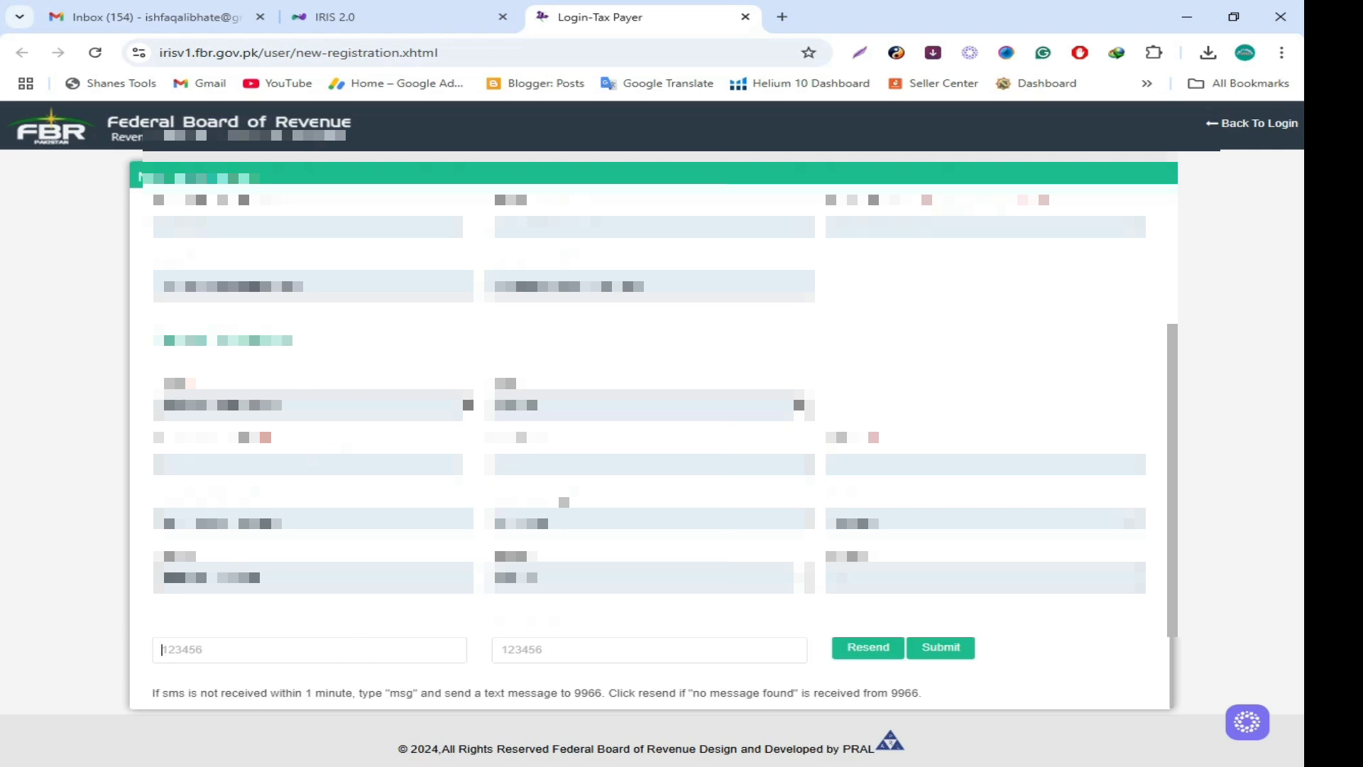
click(146, 15)
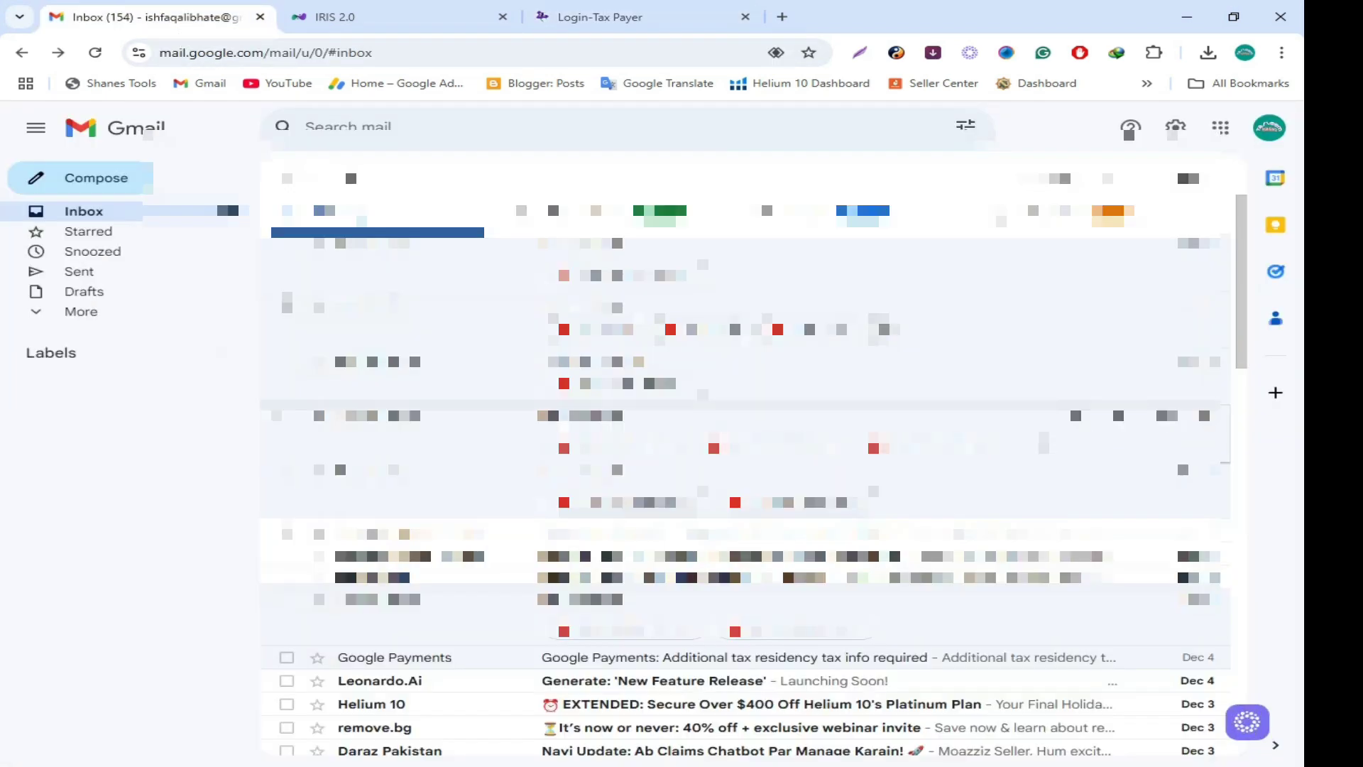
key(F5)
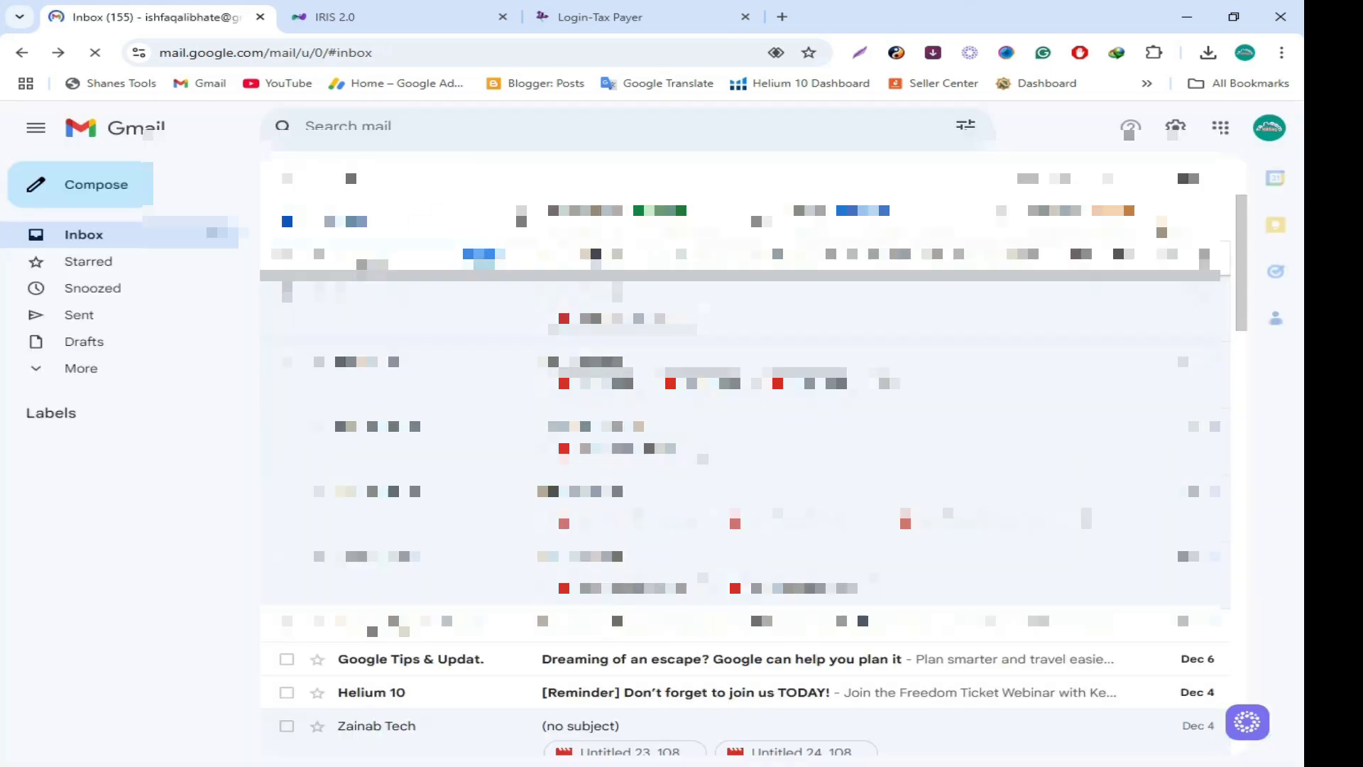
click(597, 259)
scroll(598, 259, down, 3)
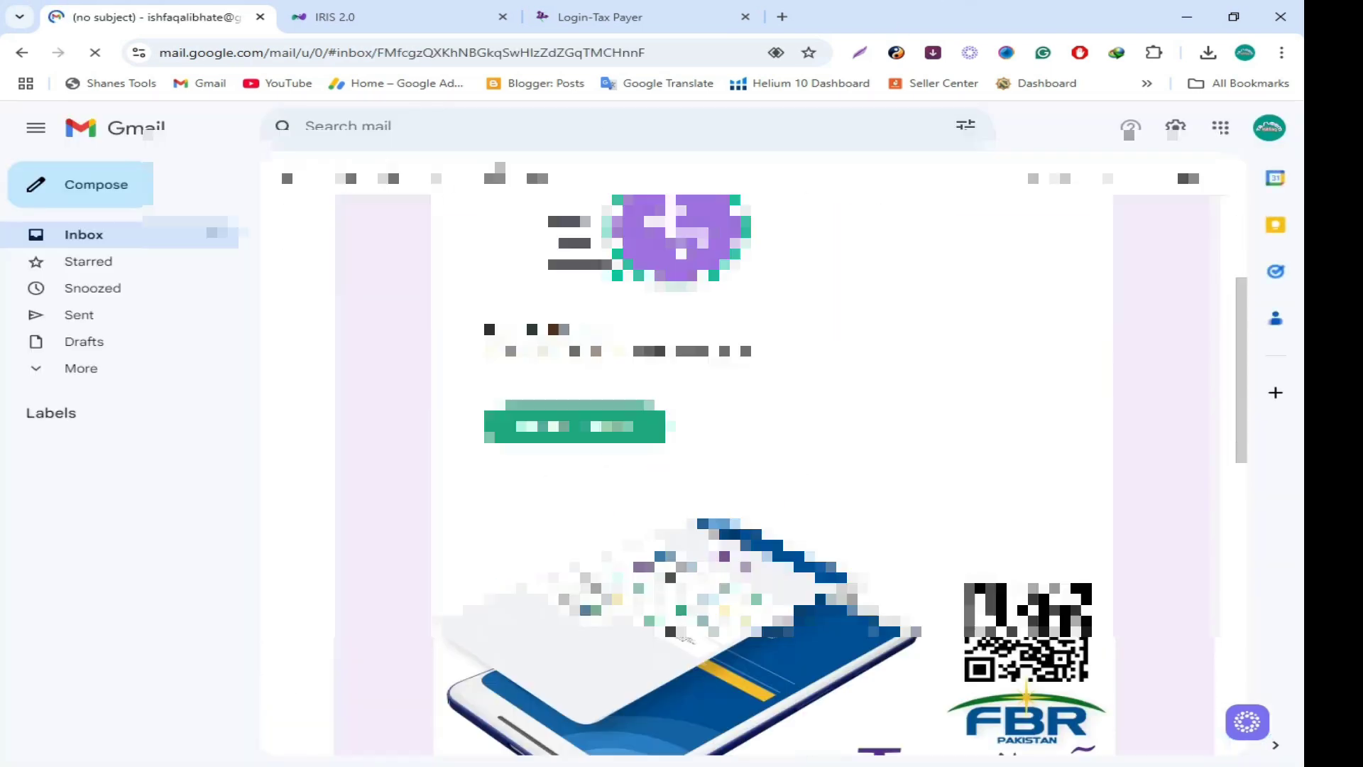
scroll(773, 469, down, 5)
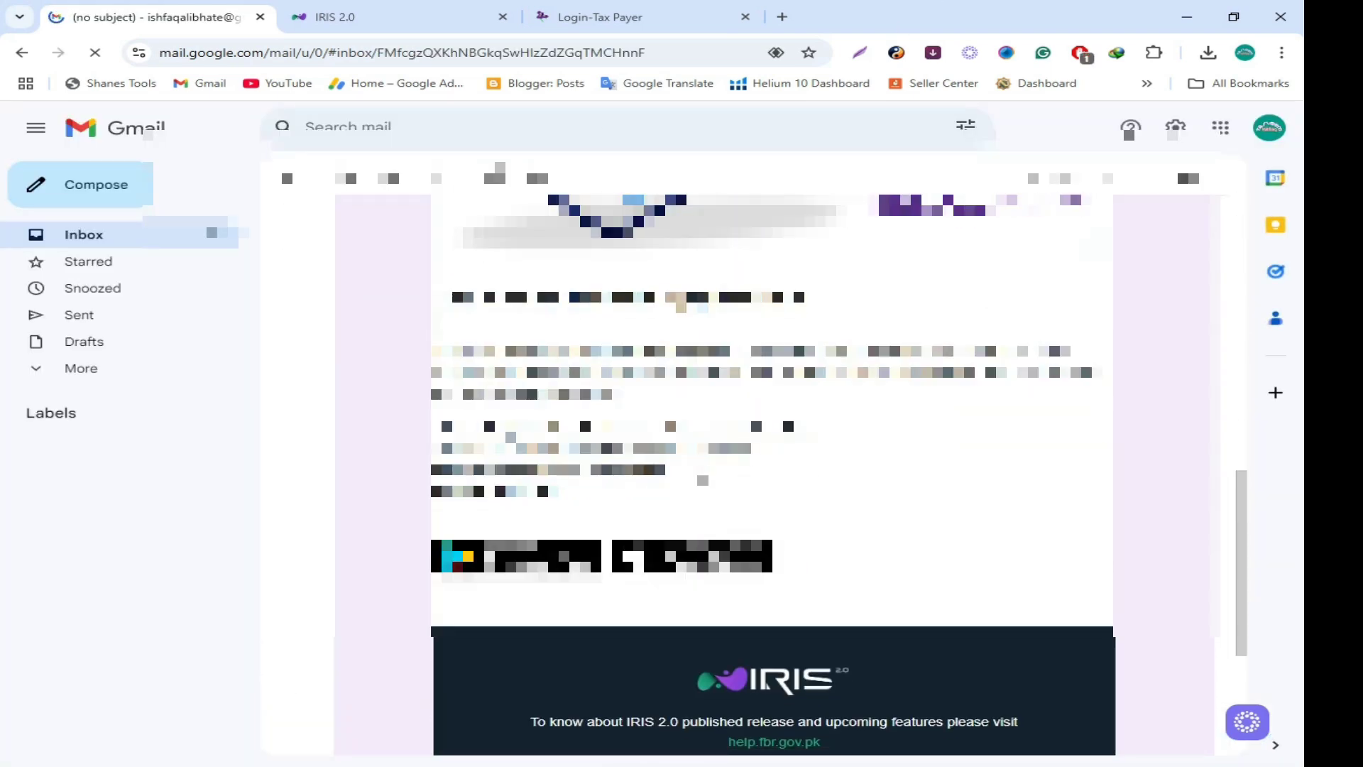
scroll(773, 469, up, 10)
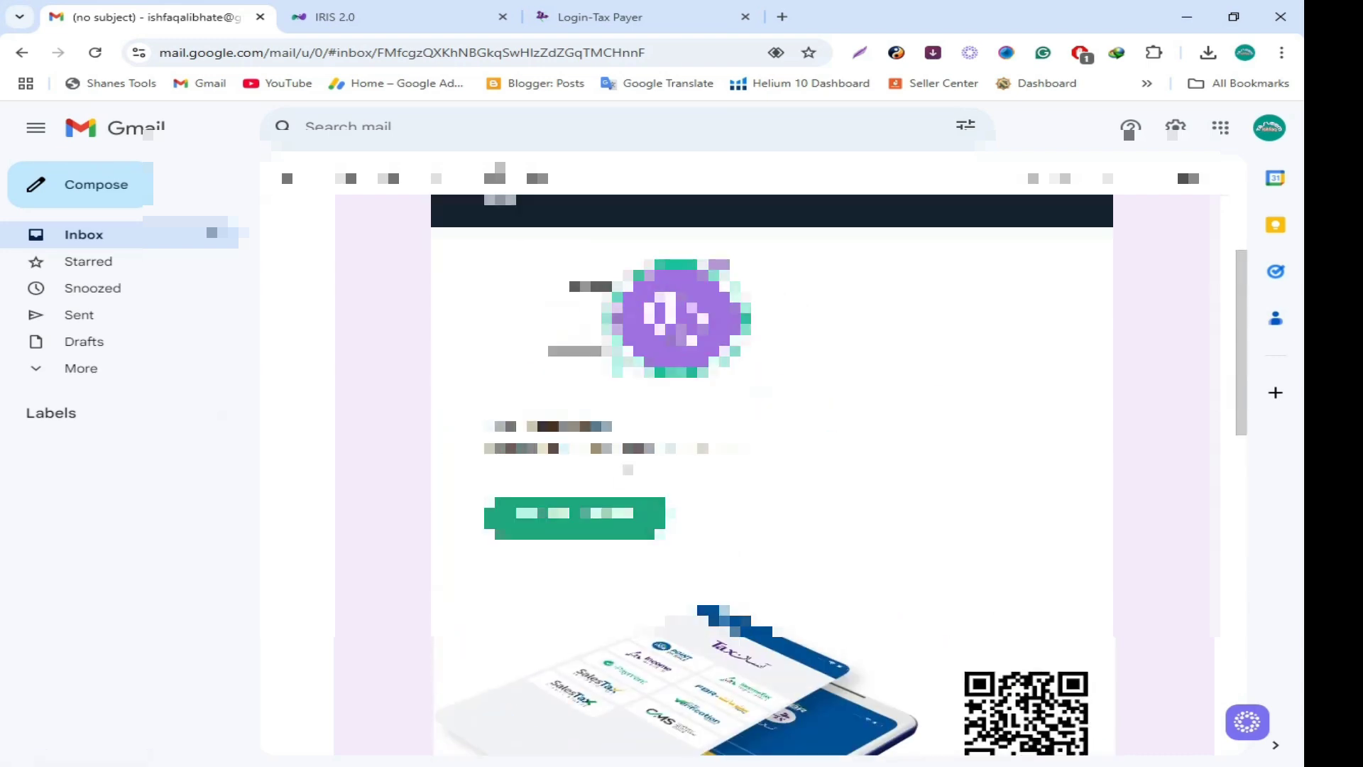
Step: Copy the verification code from the opened e-mail
drag(613, 448, 673, 449)
right_click(644, 453)
click(675, 470)
Step: Paste the verification code into the SMS Code and Email Code fields of the registration form, submit it, and close the prompts without saving the password
click(600, 17)
click(299, 645)
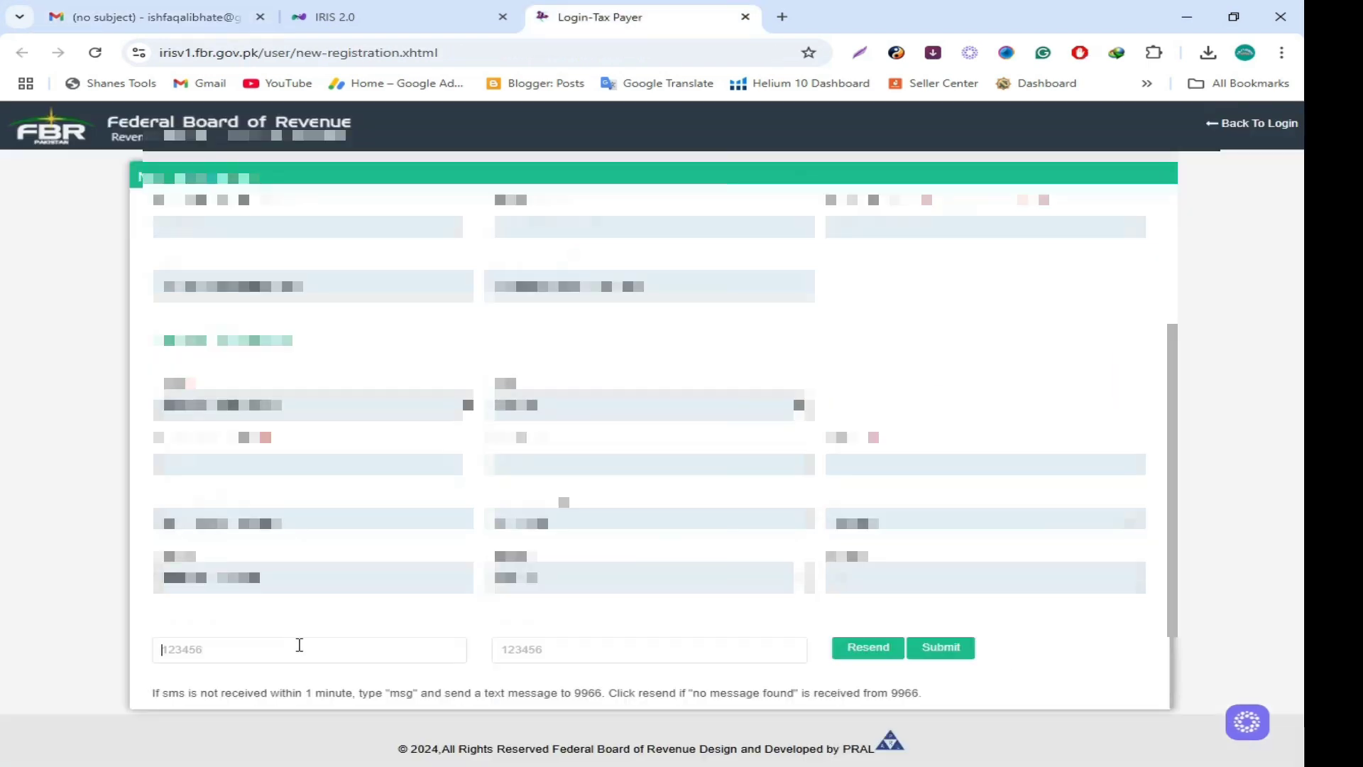
key(ctrl+v)
click(703, 648)
key(ctrl+v)
click(945, 649)
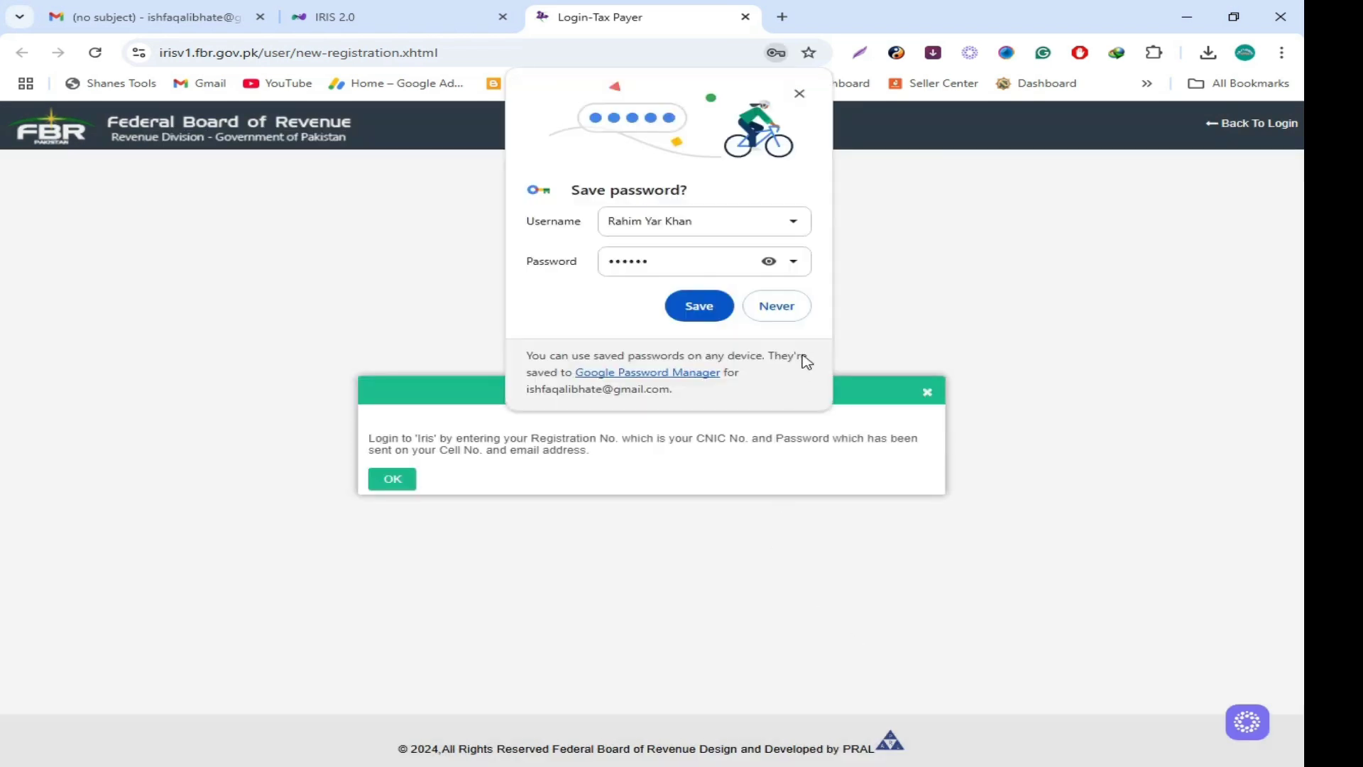
click(784, 307)
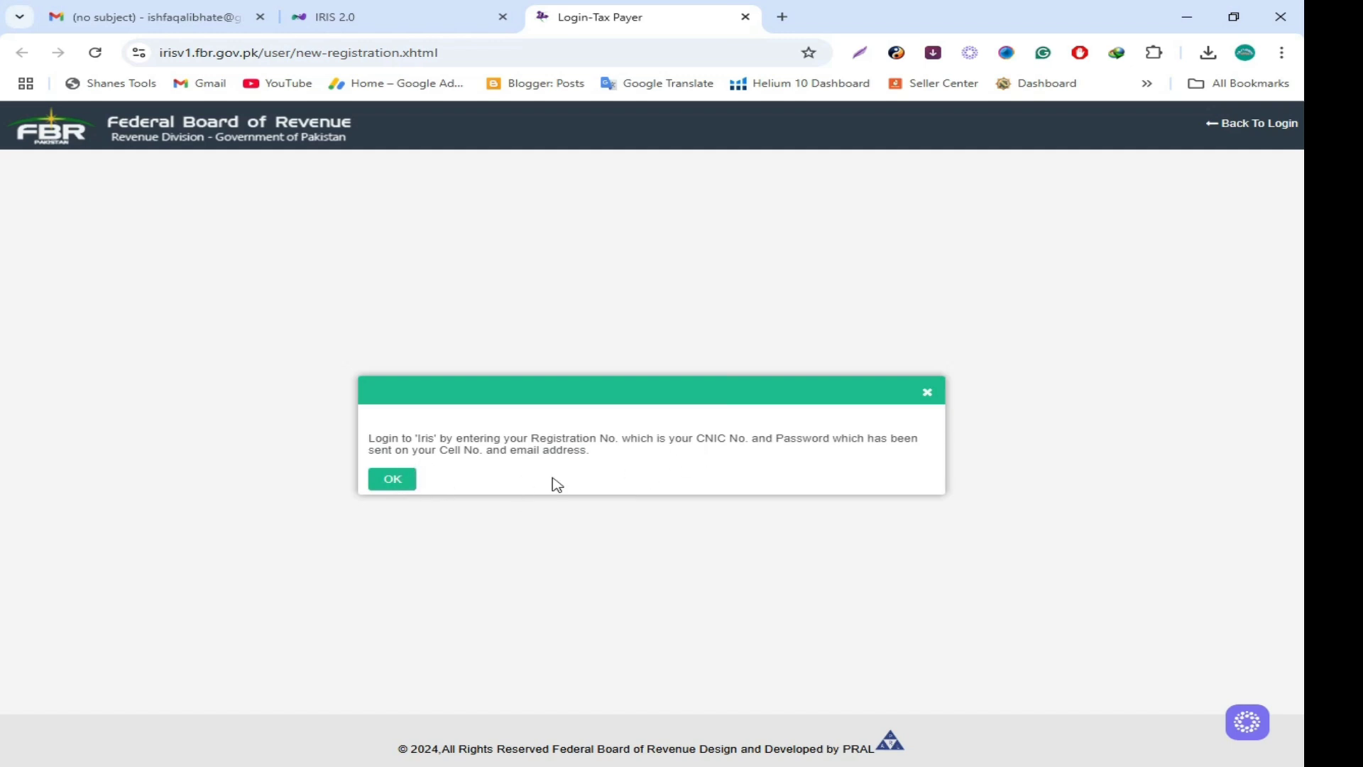
click(390, 483)
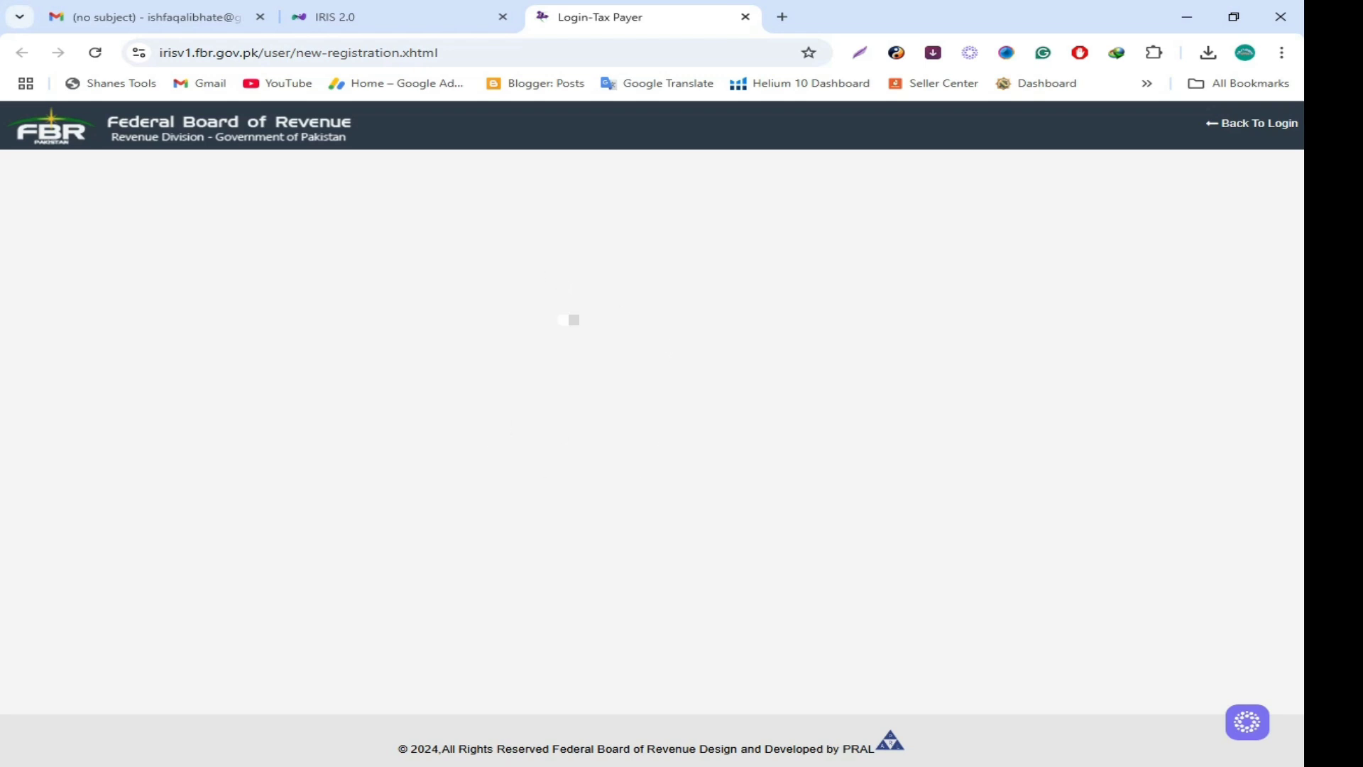
Step: Return to the Gmail inbox, refresh it and open the newest FBR e-mail with the login details
click(177, 27)
click(22, 52)
click(95, 53)
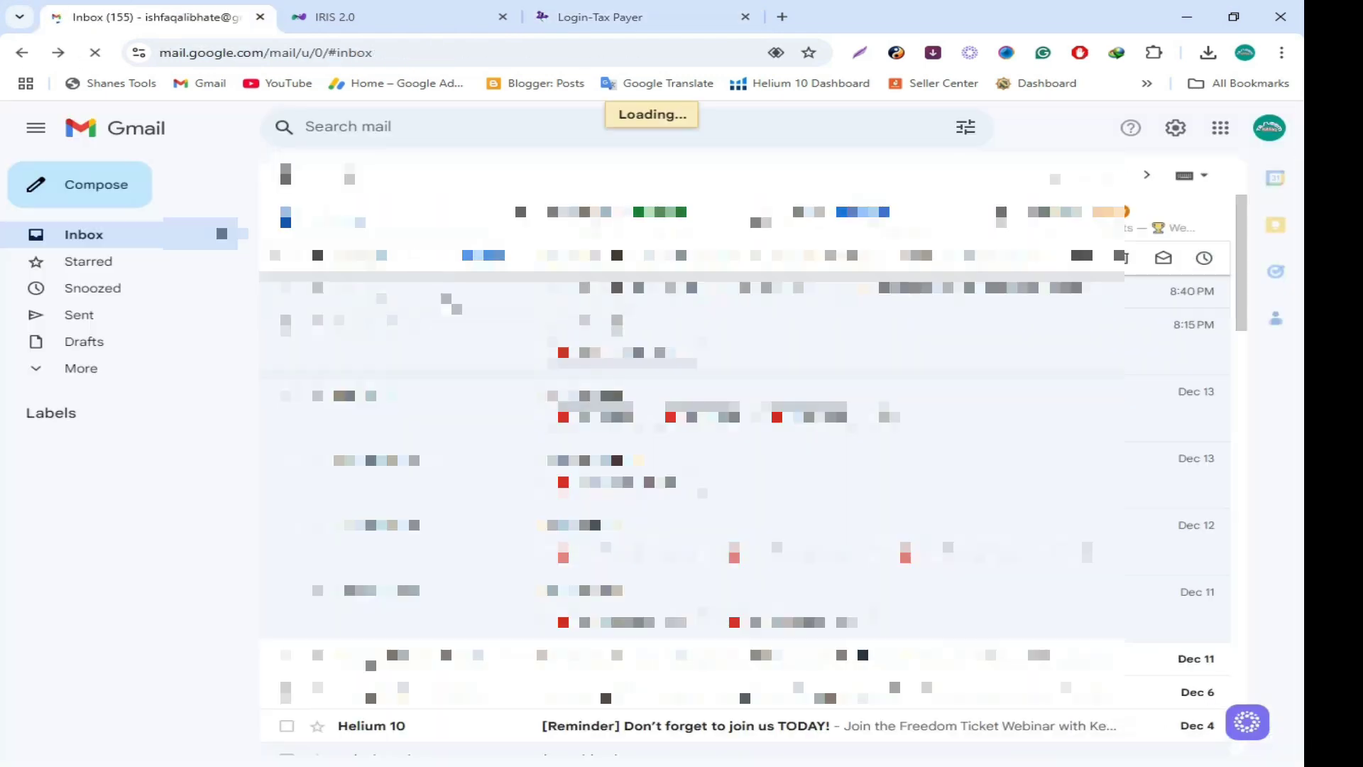
click(342, 255)
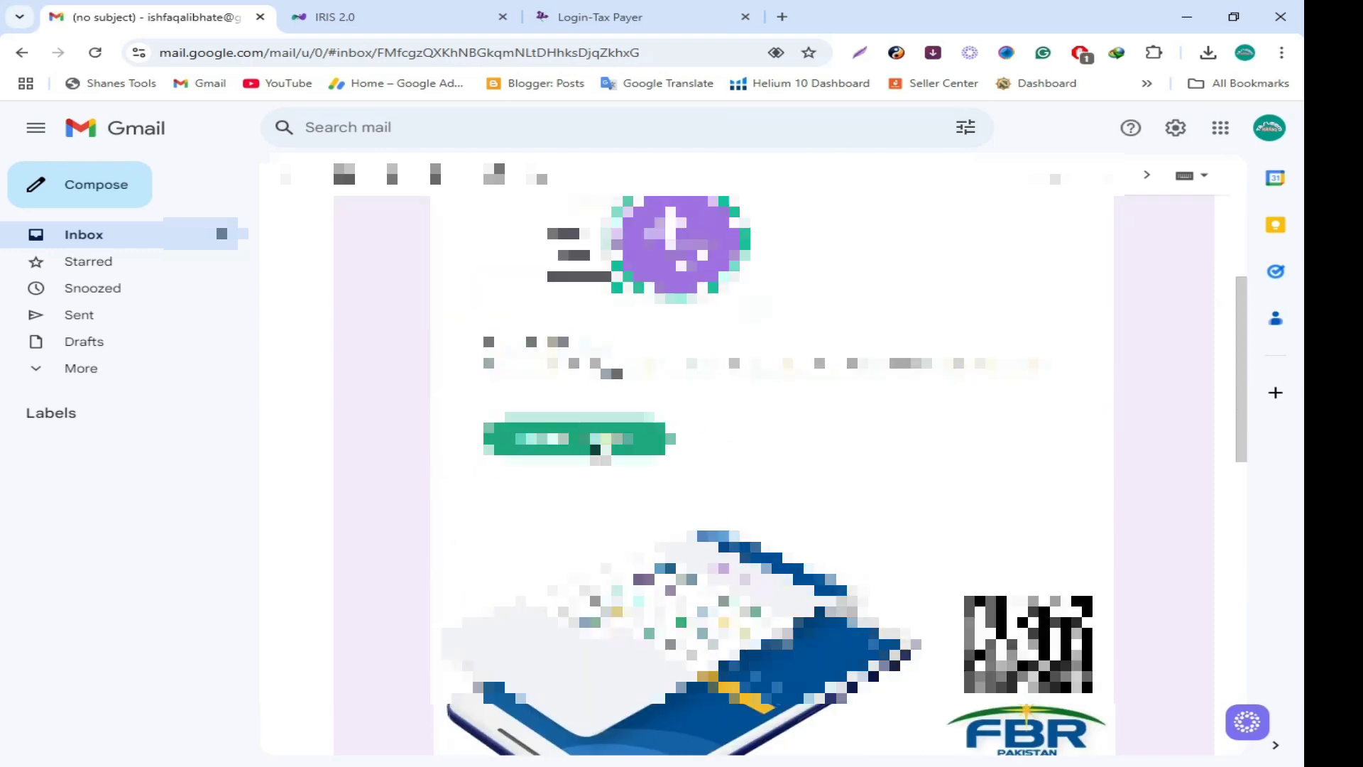
Step: Return from the registration page to the IRIS login page, copy the emailed password from Gmail and sign in to the new account
key(ctrl+3)
click(1253, 122)
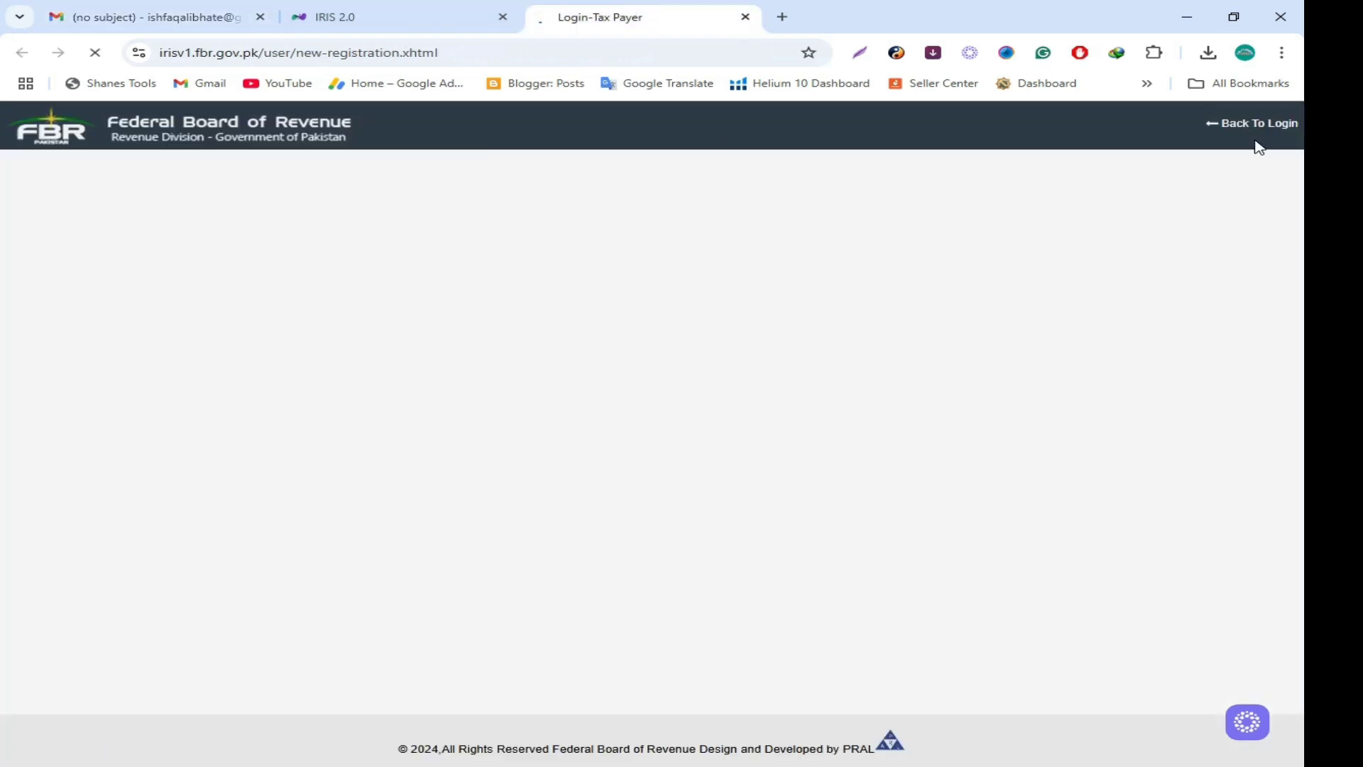
key(ctrl+1)
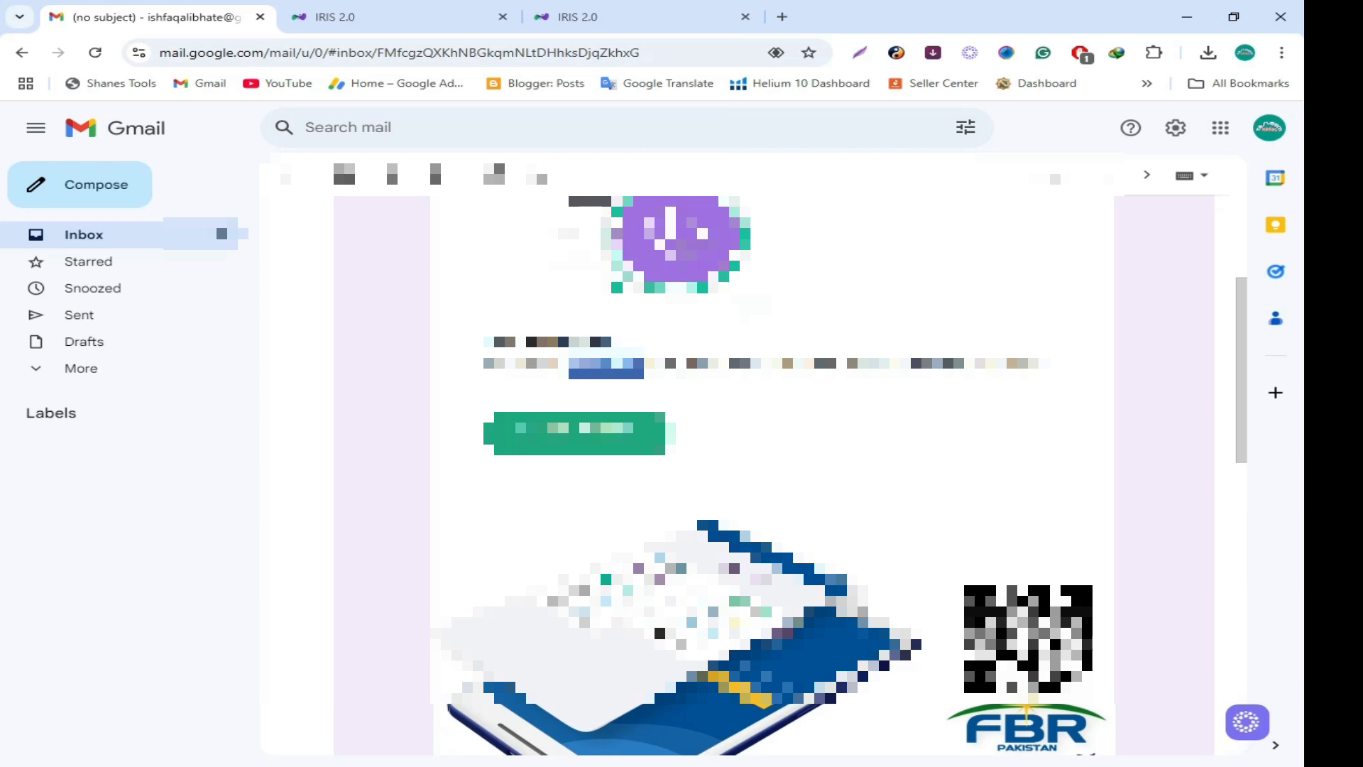
click(529, 11)
key(Return)
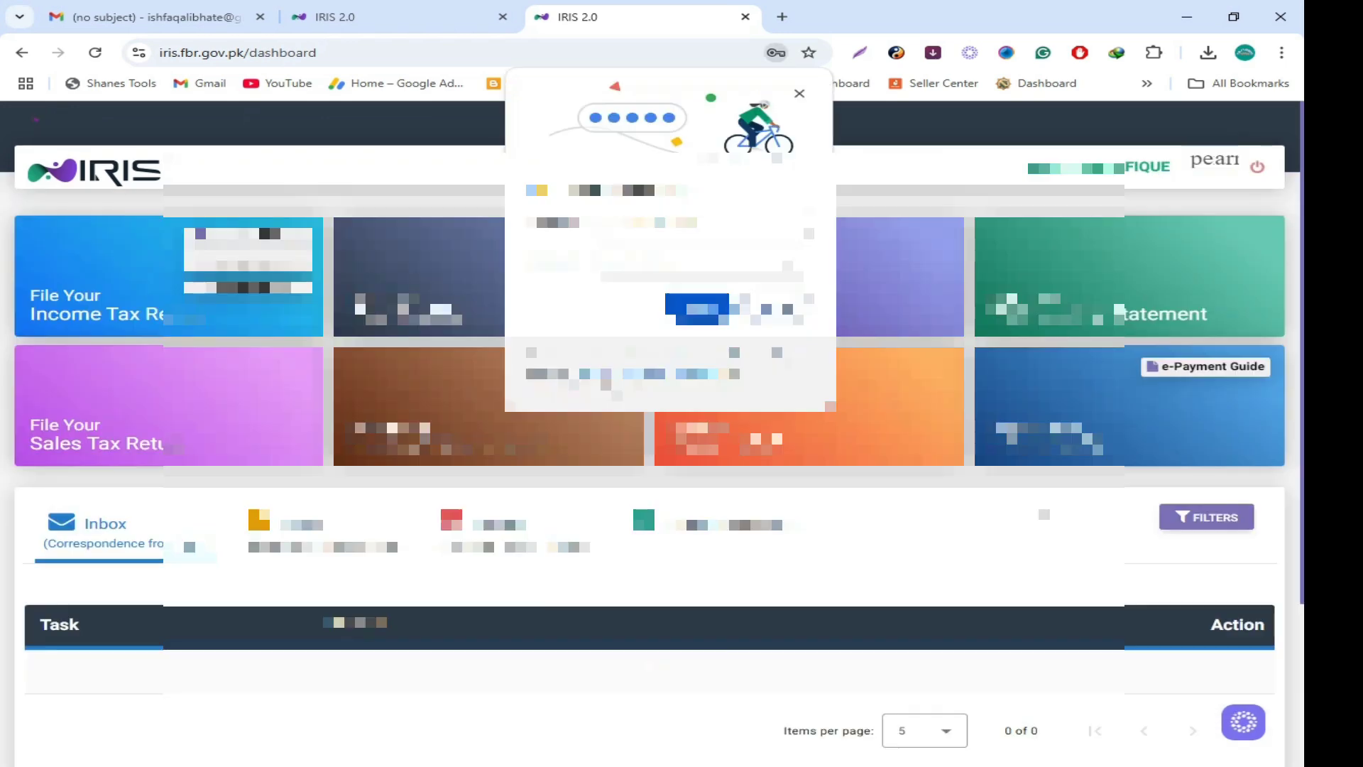
Step: Open the account's Change Password form, copy the emailed password from Gmail and paste it into the current password field
click(1198, 163)
click(1129, 242)
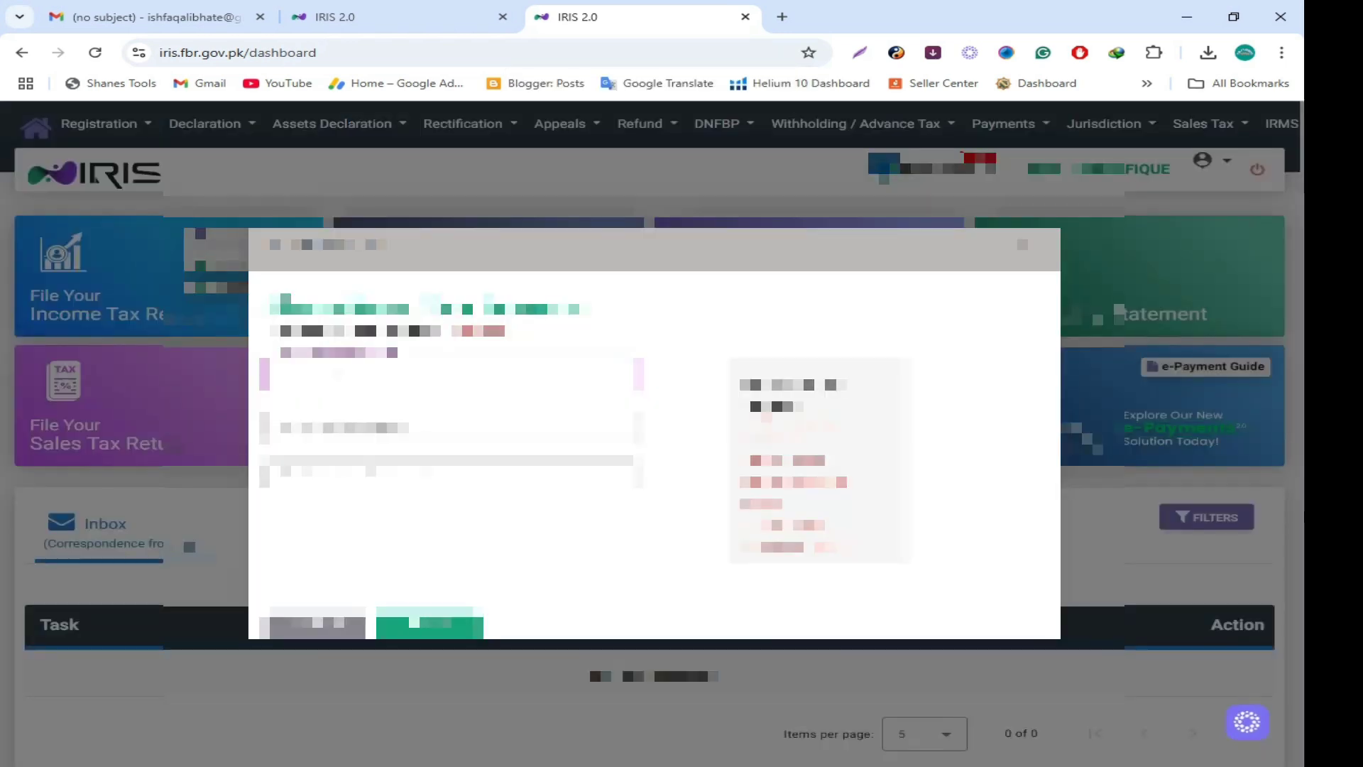
click(196, 9)
click(579, 17)
right_click(525, 375)
click(579, 601)
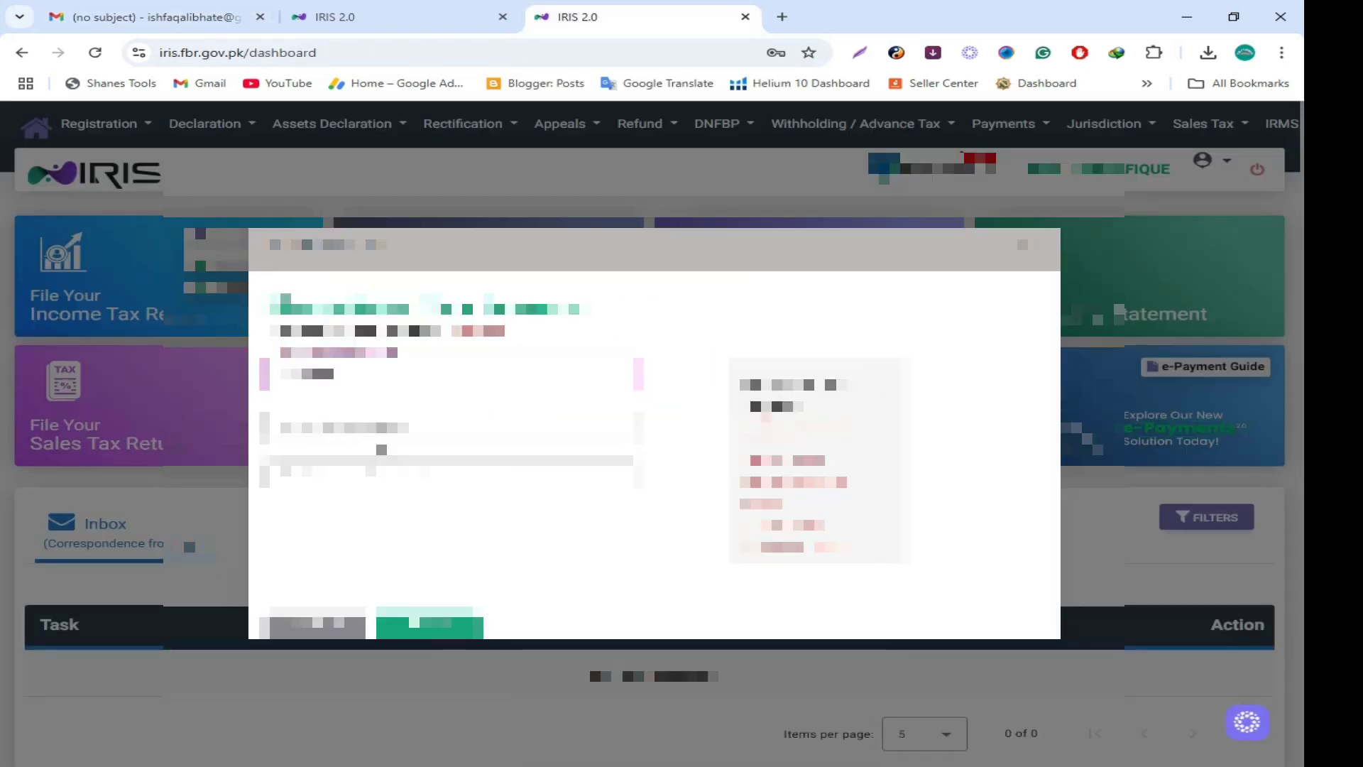
Step: Enter a new account password, declining the browser's suggested one, confirm it, submit the change and close the browser's prompt
click(381, 435)
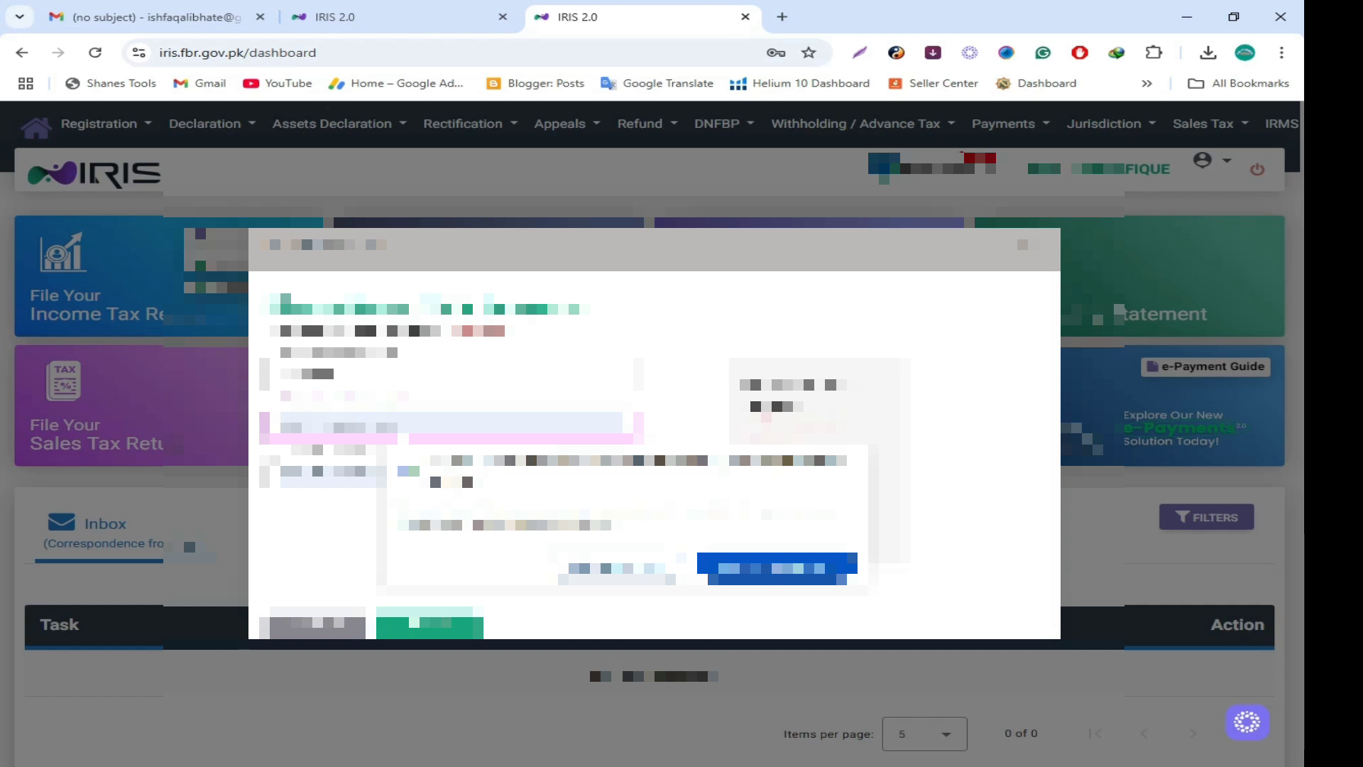
key(Escape)
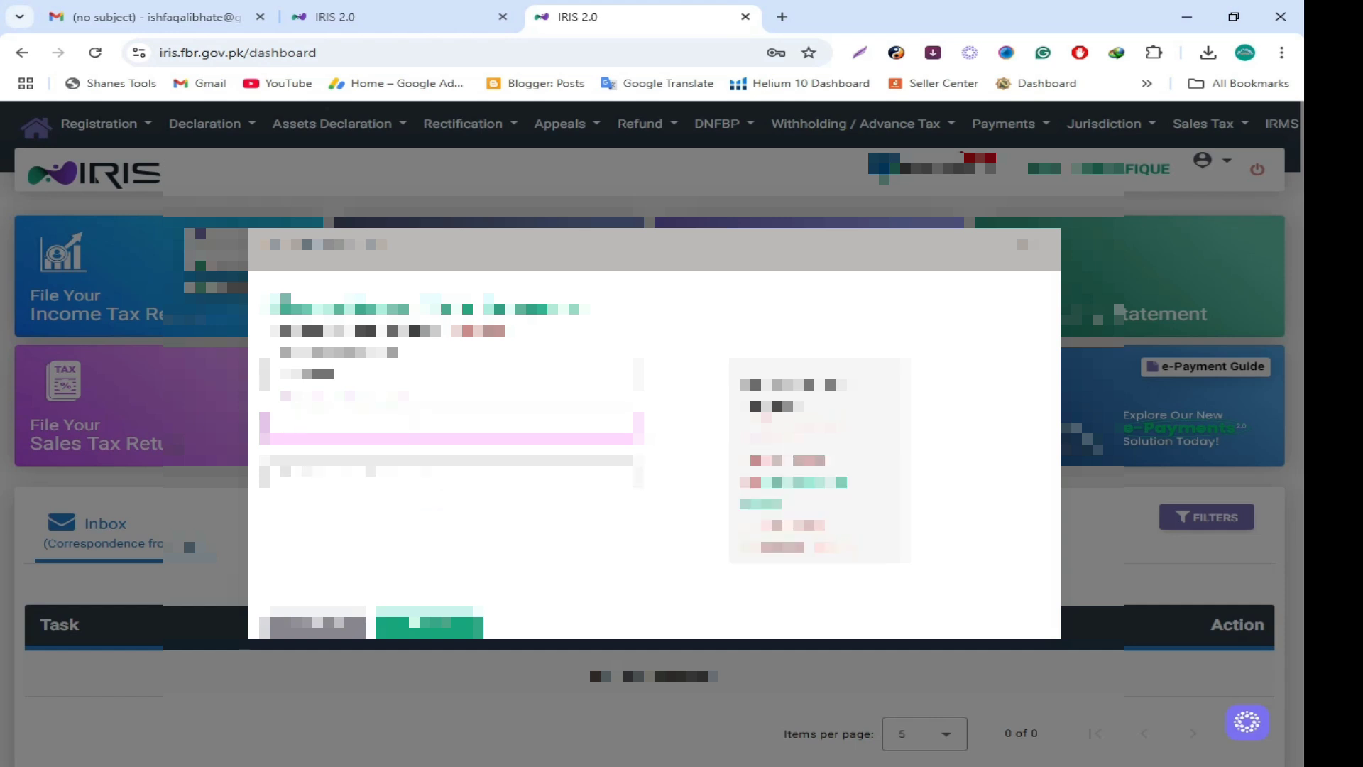
text(•)
click(404, 472)
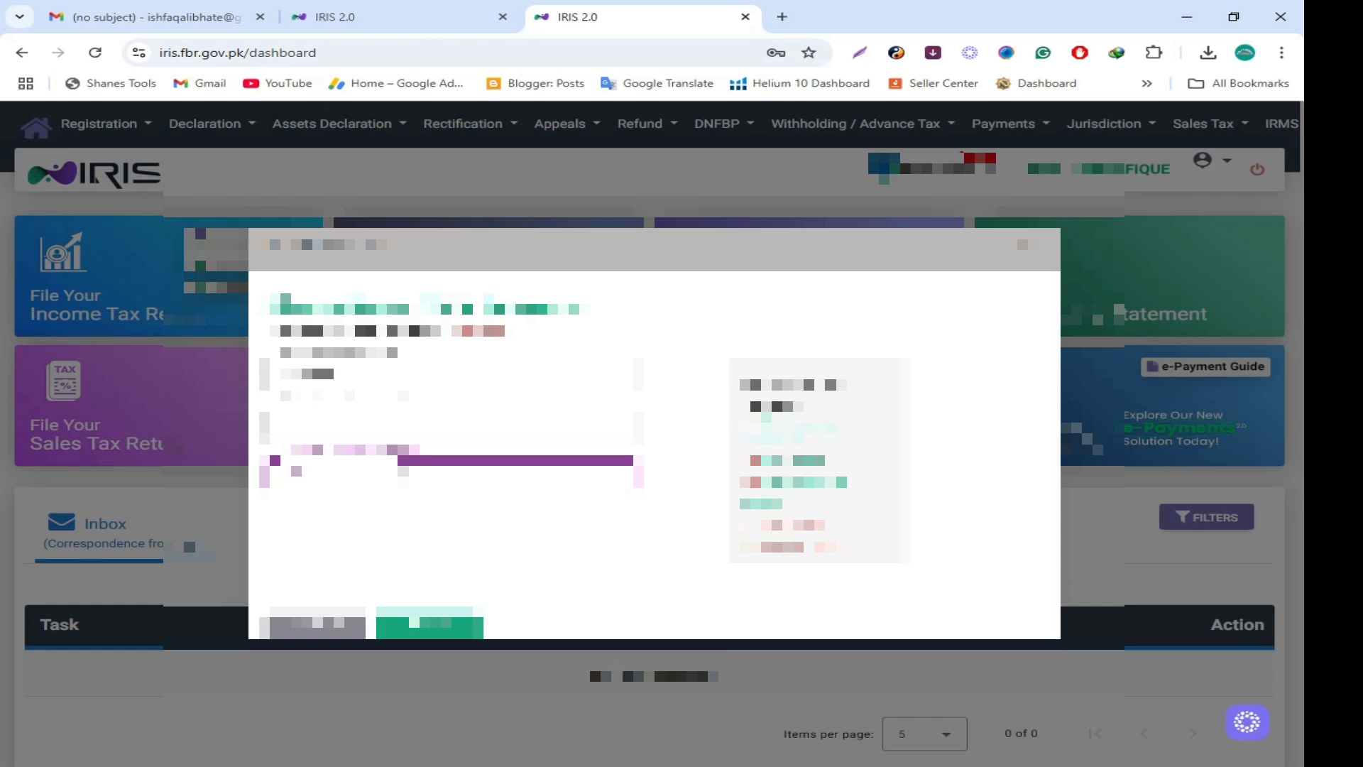
key(Escape)
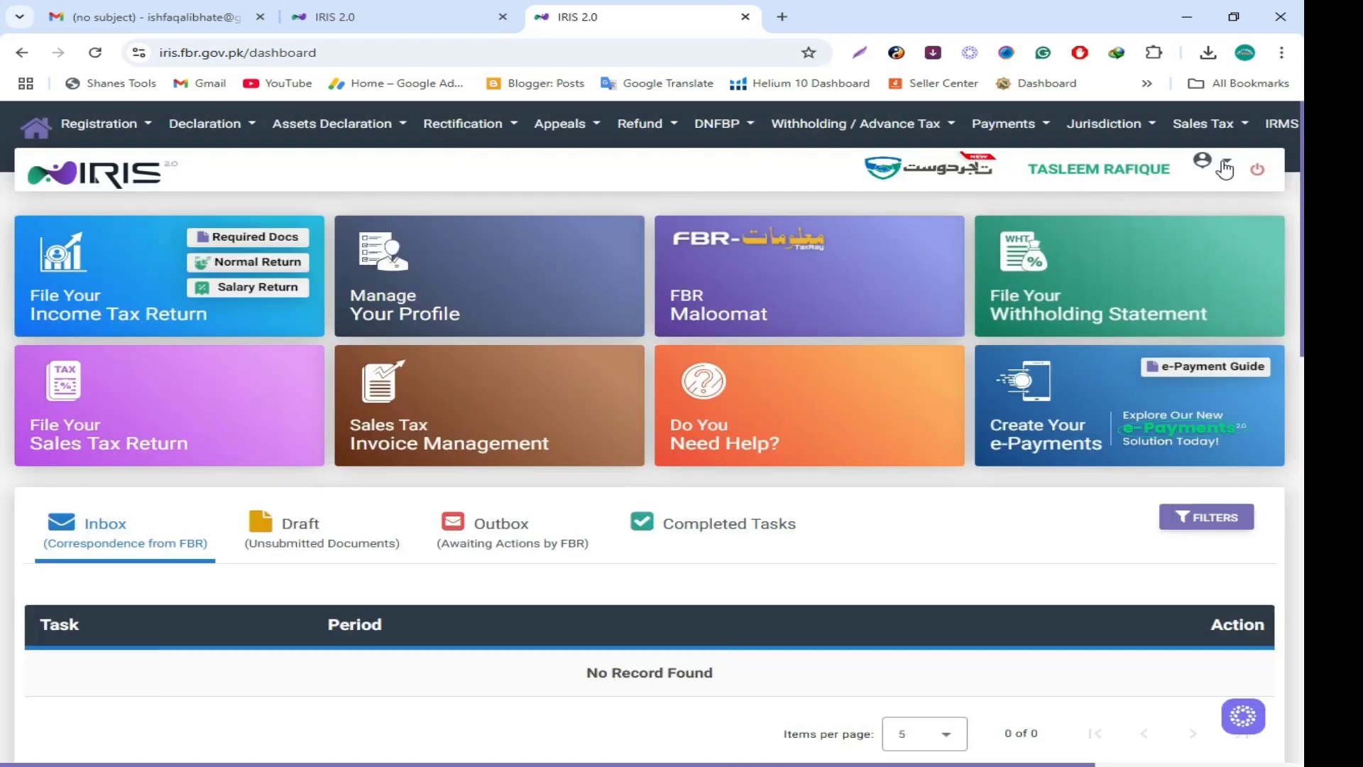
Step: Download the Registration certificate from the account's certificates
click(1225, 168)
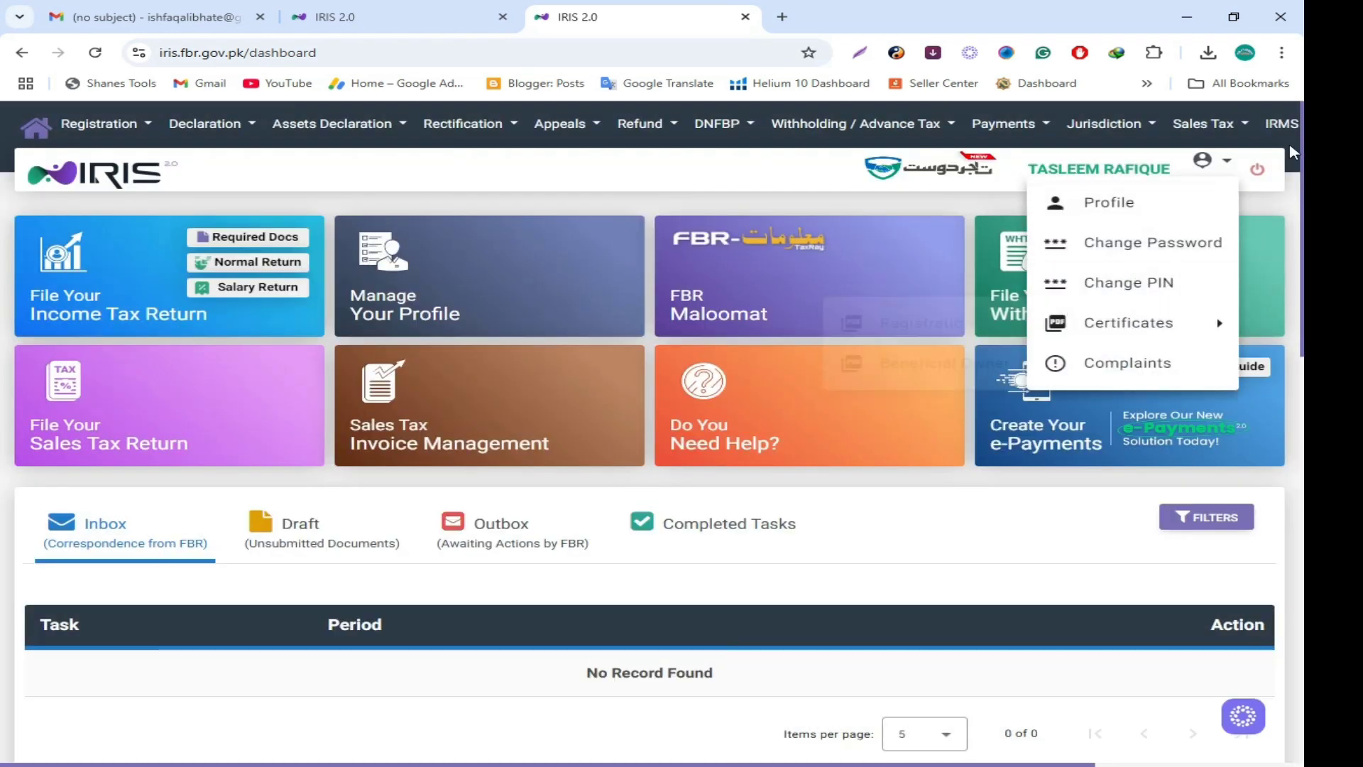
click(1225, 168)
click(1225, 167)
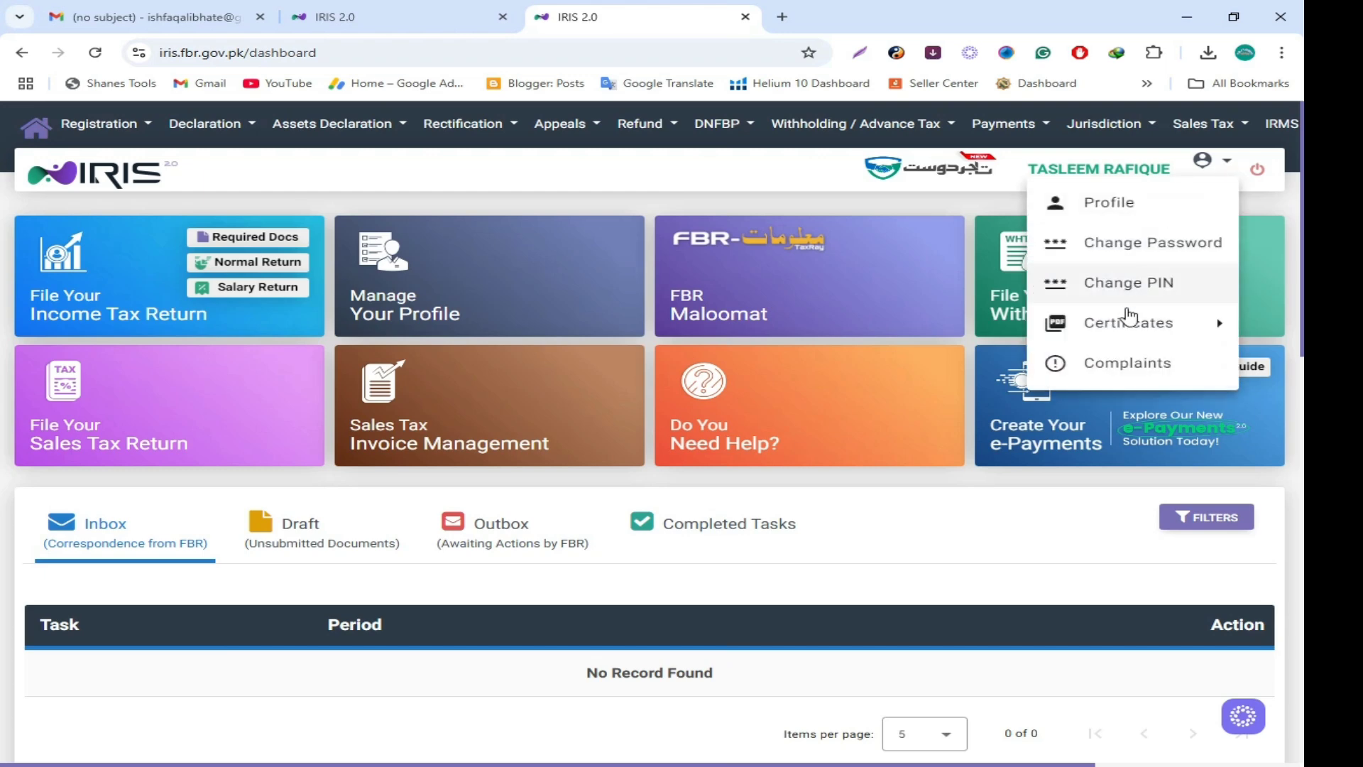
mouse_move(1128, 321)
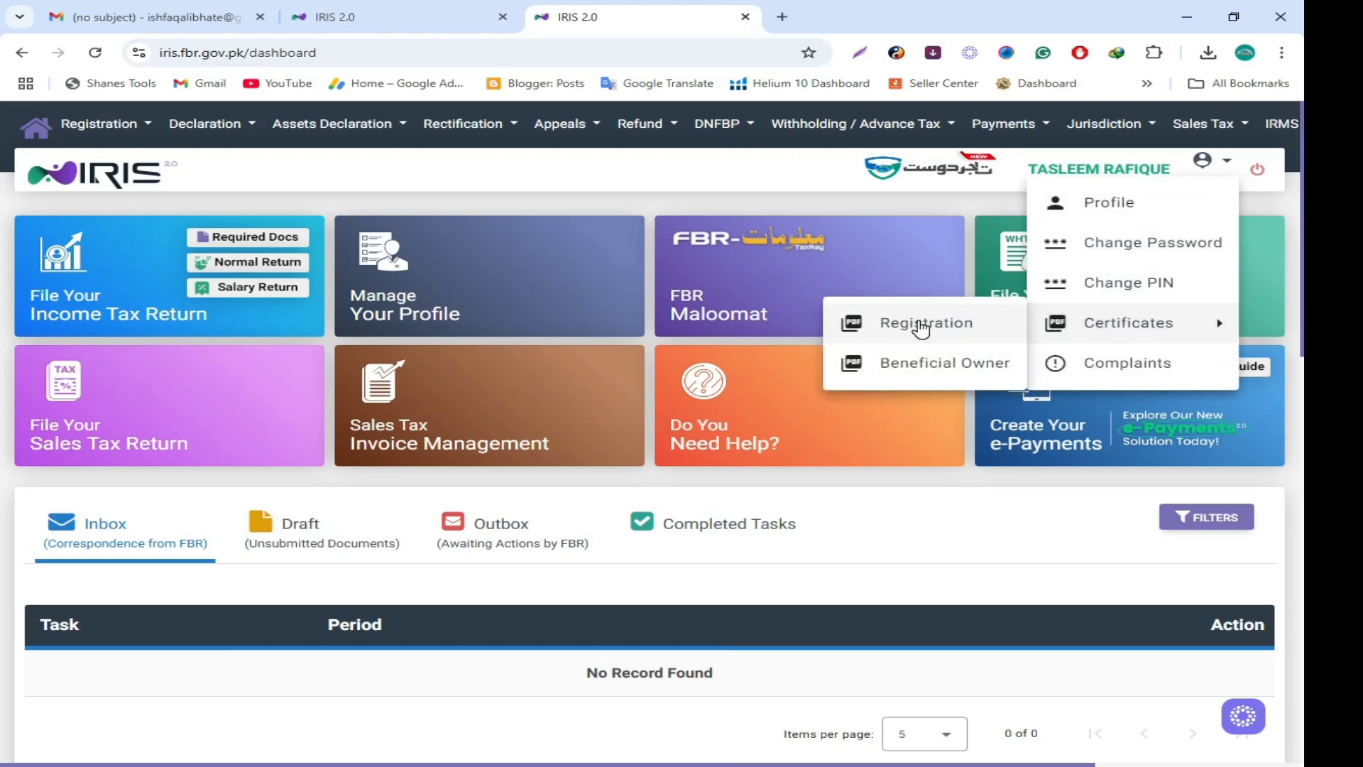
click(931, 325)
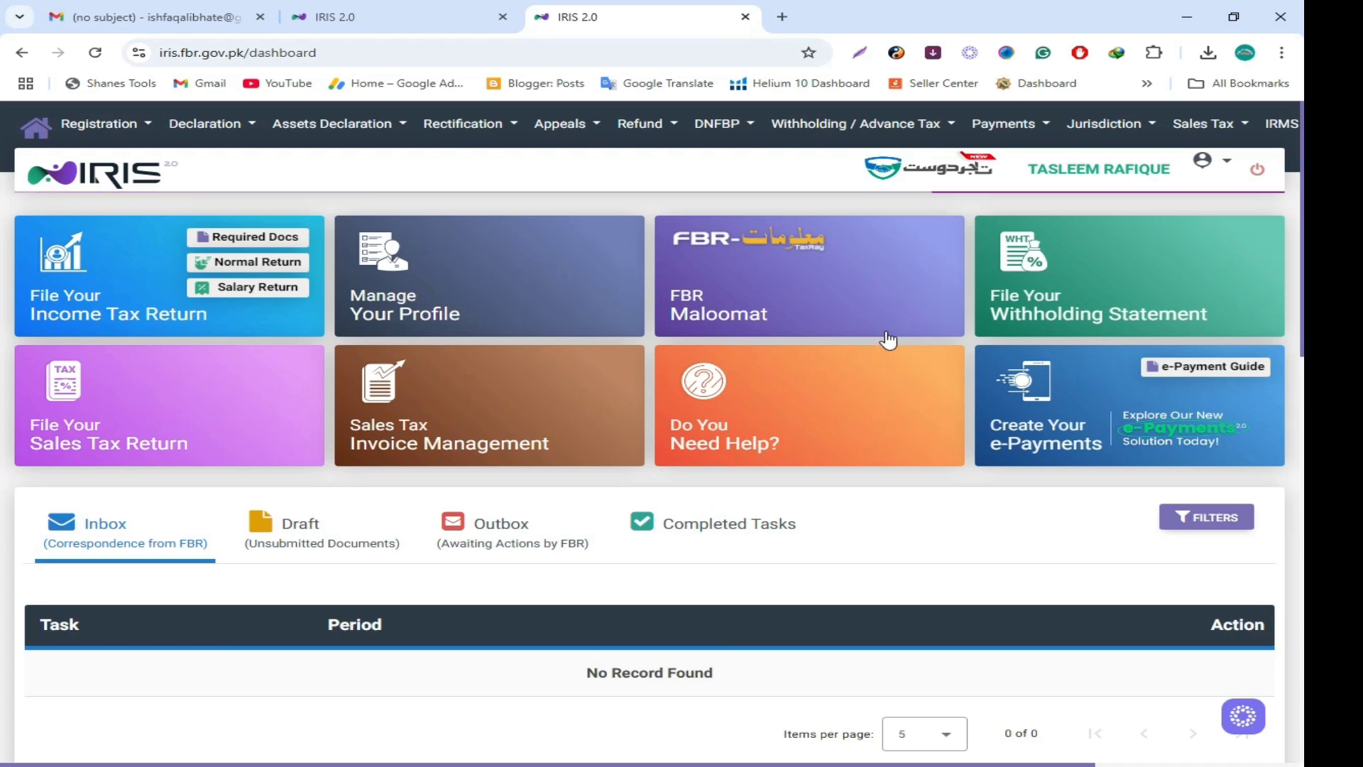
Step: Open the downloaded registration certificate PDF and review its contents
click(1208, 53)
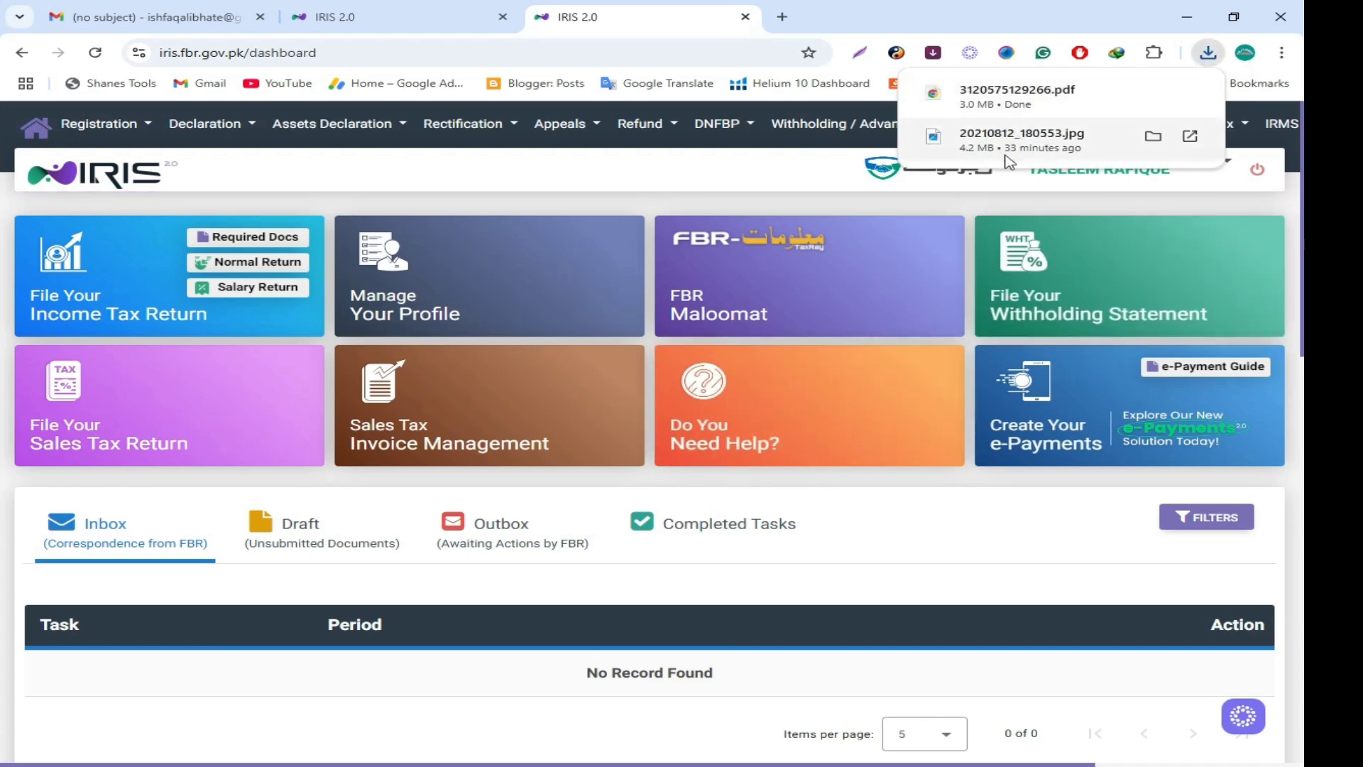
click(1017, 95)
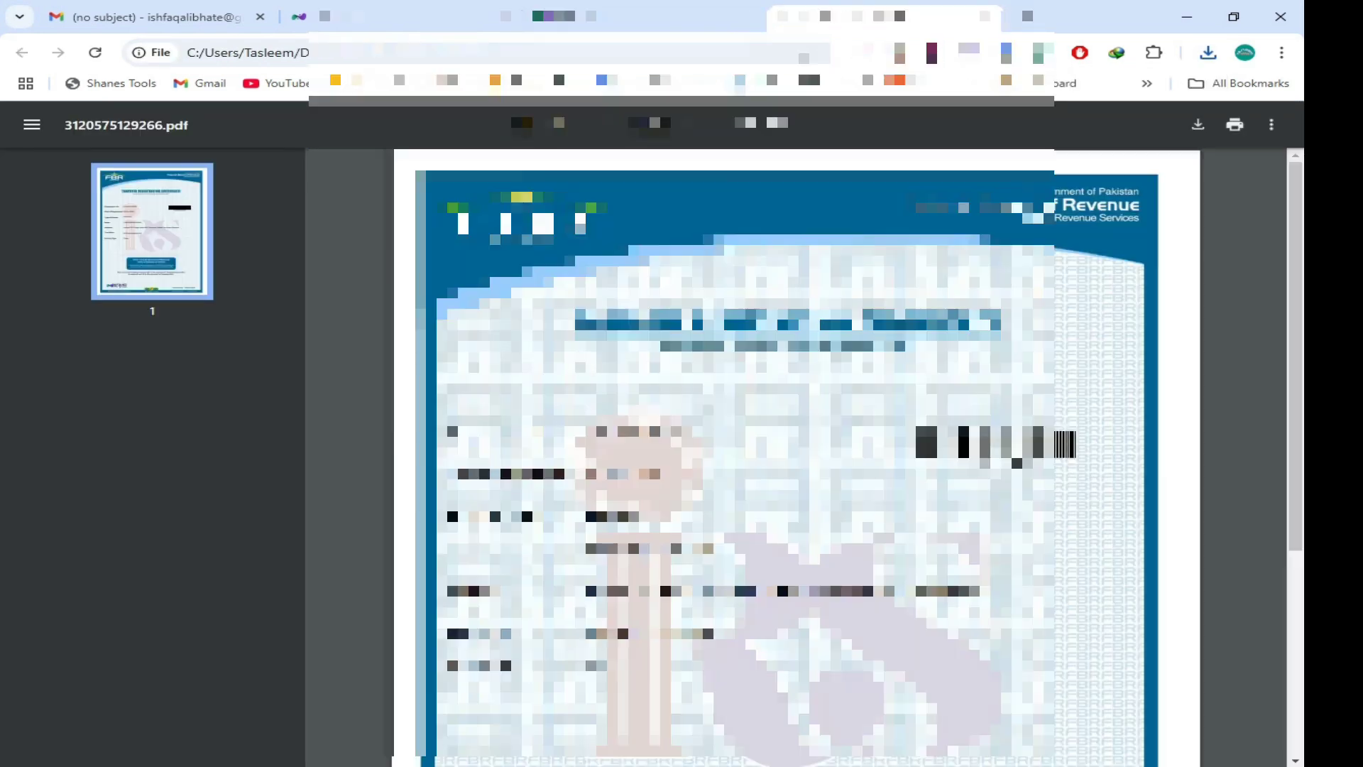
scroll(795, 454, down, 2)
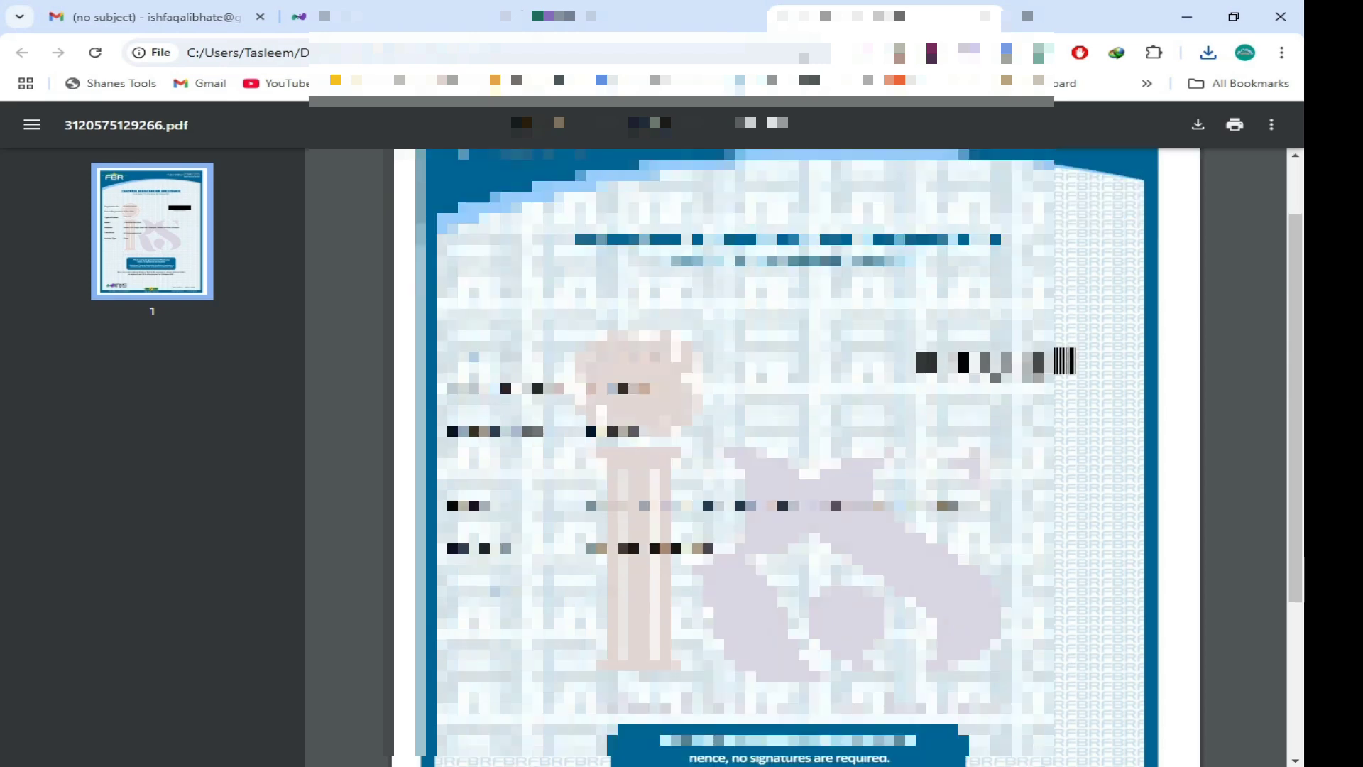